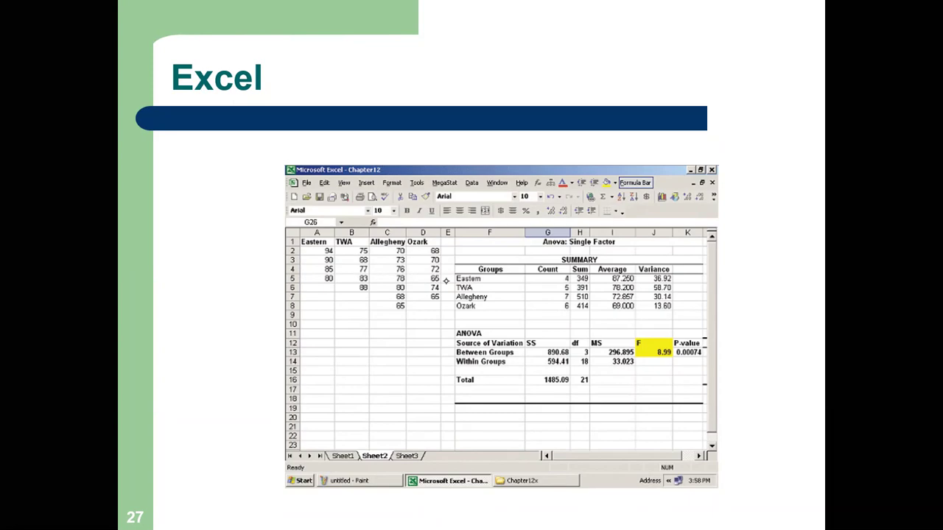
- Exit the slide show, switch to Excel and create a blank workbook
key(Escape)
key(Return)
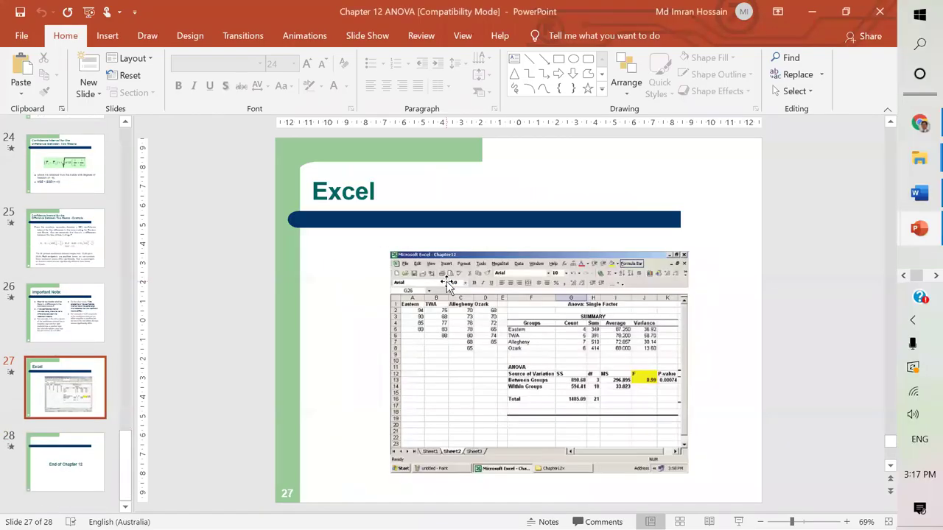
click(920, 13)
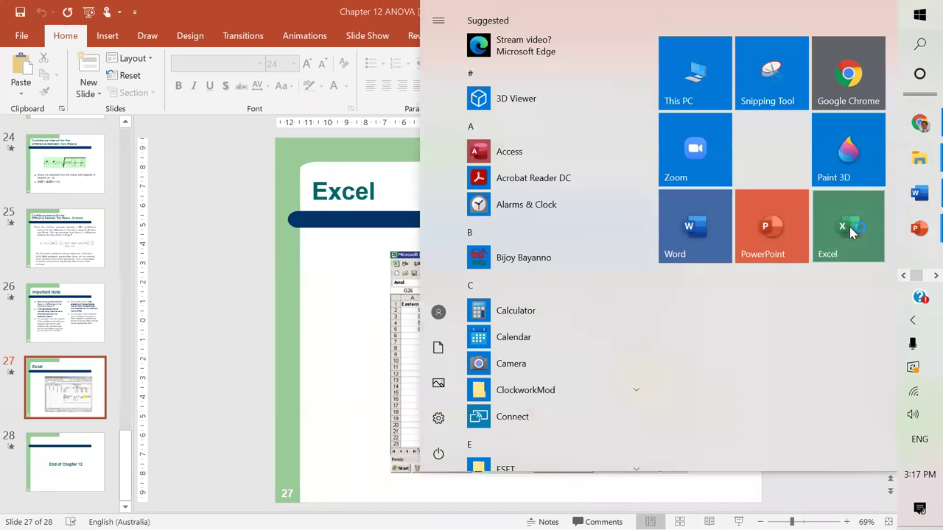
click(849, 228)
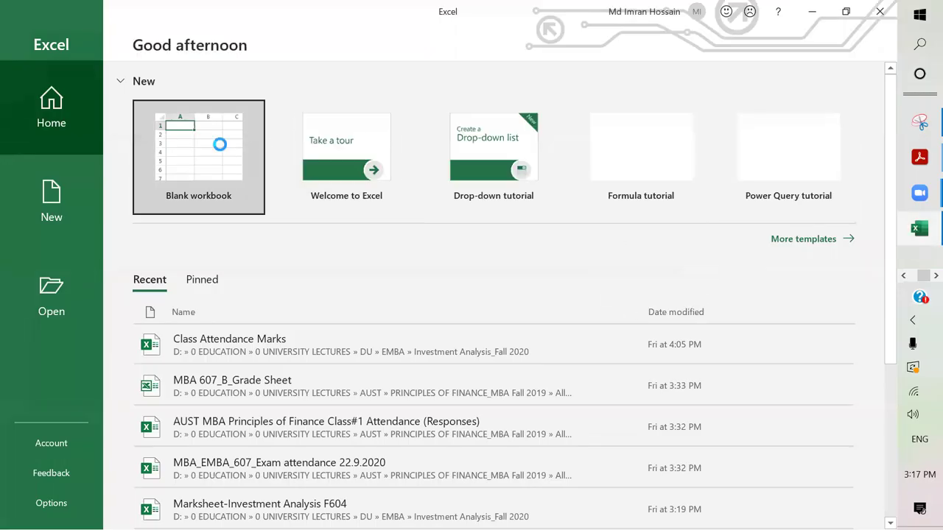
click(220, 145)
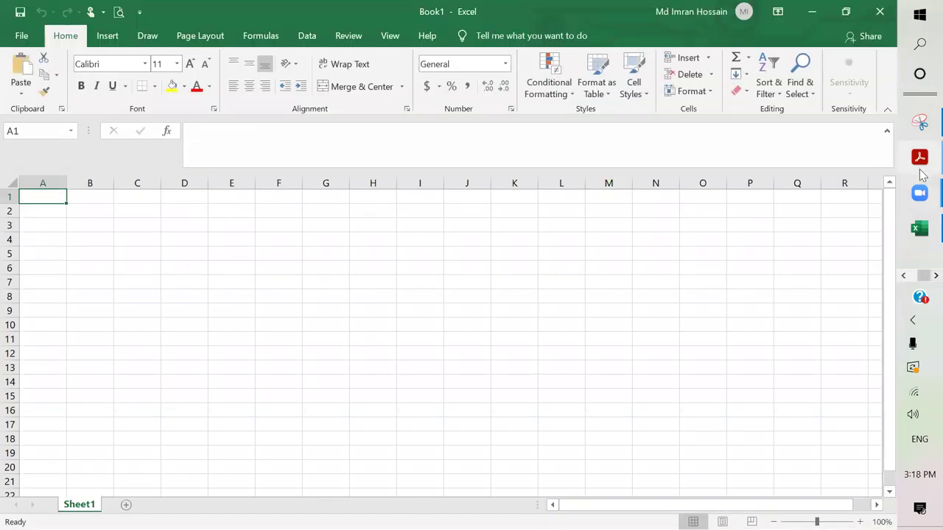
- Arrange the blank workbook and the Chapter 12 ANOVA presentation side by side, with the workbook in the left half
mouse_move(920, 162)
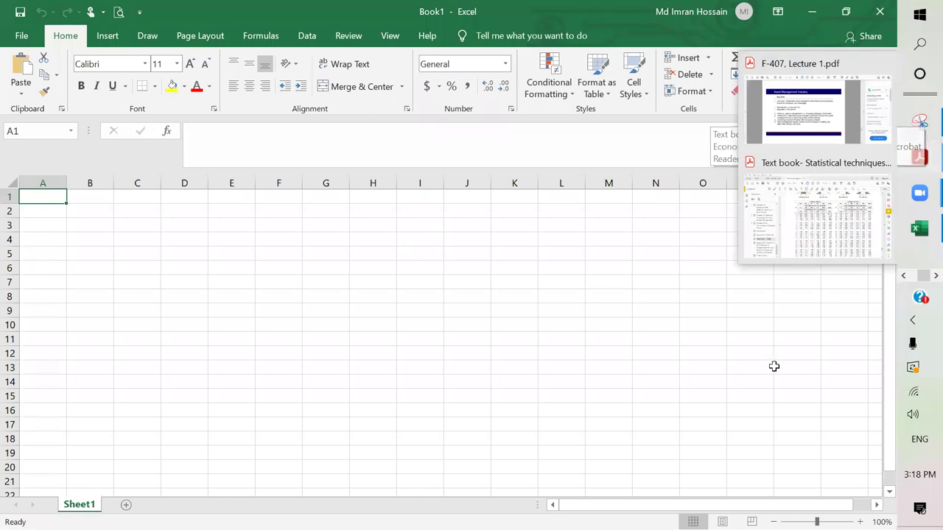
click(685, 362)
key(super+Left)
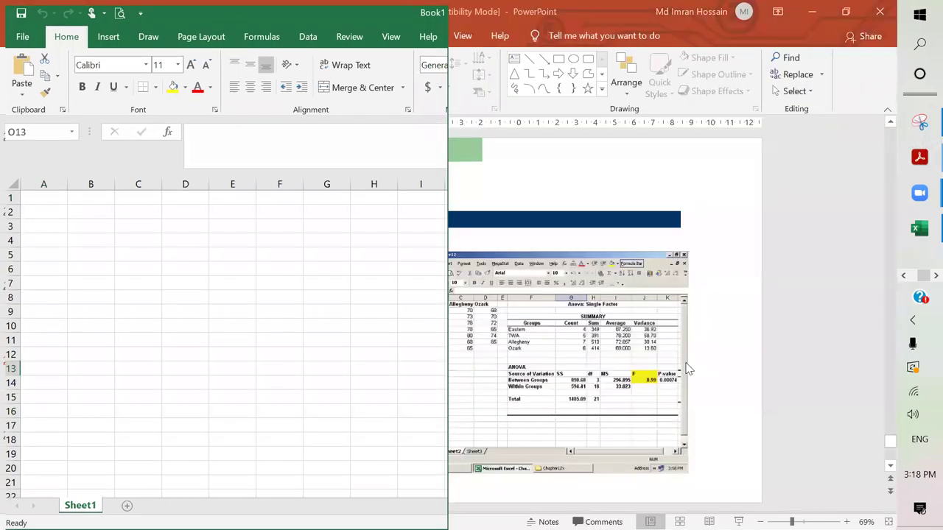
click(707, 253)
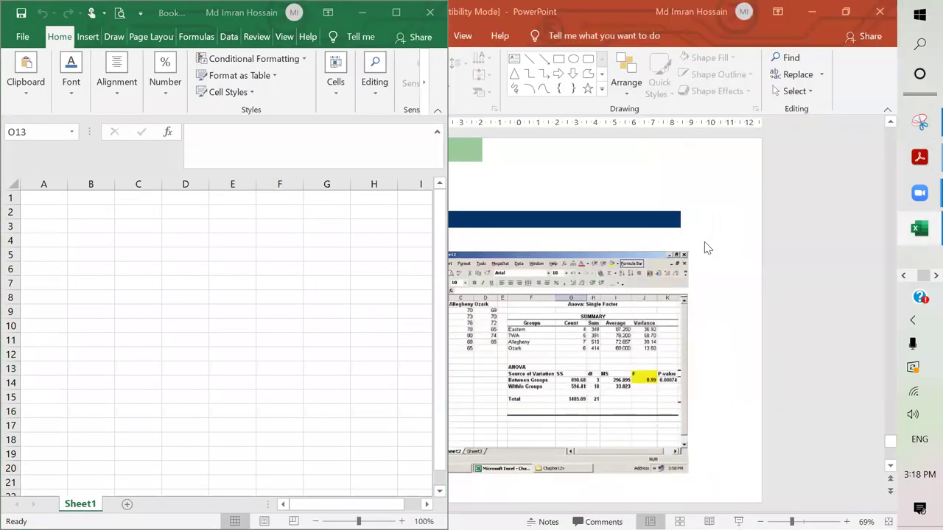
click(845, 11)
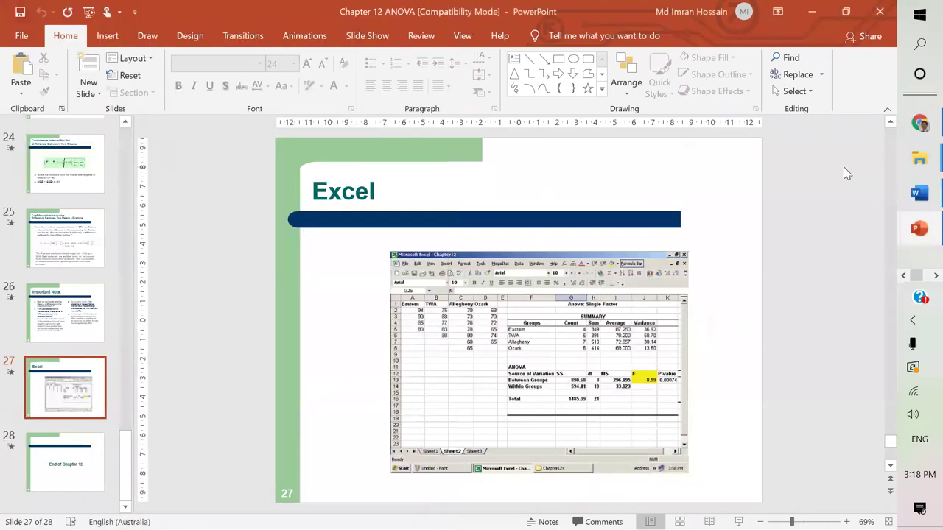
key(super+Down)
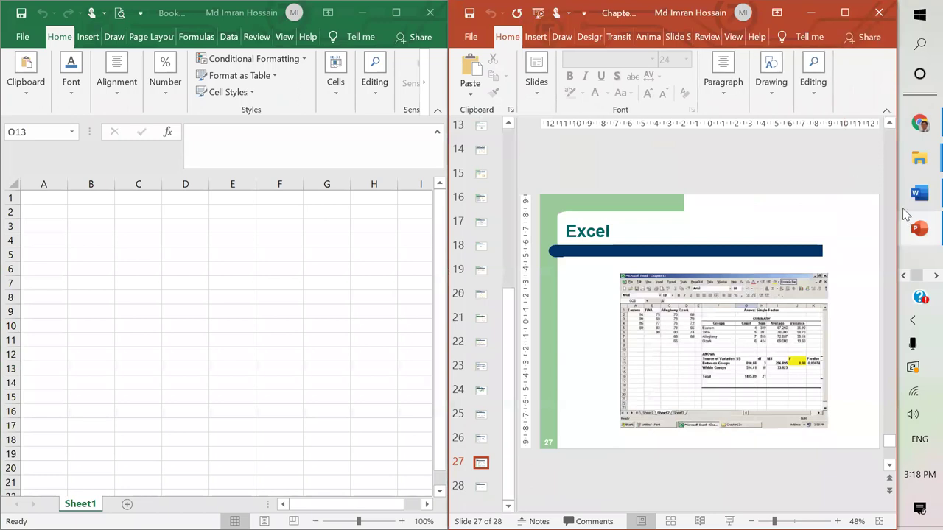
- Enter the column headers Eastern, TWA, Alleg and Ozark in cells A1 to D1 of the workbook
drag(774, 521, 795, 521)
drag(718, 444, 821, 437)
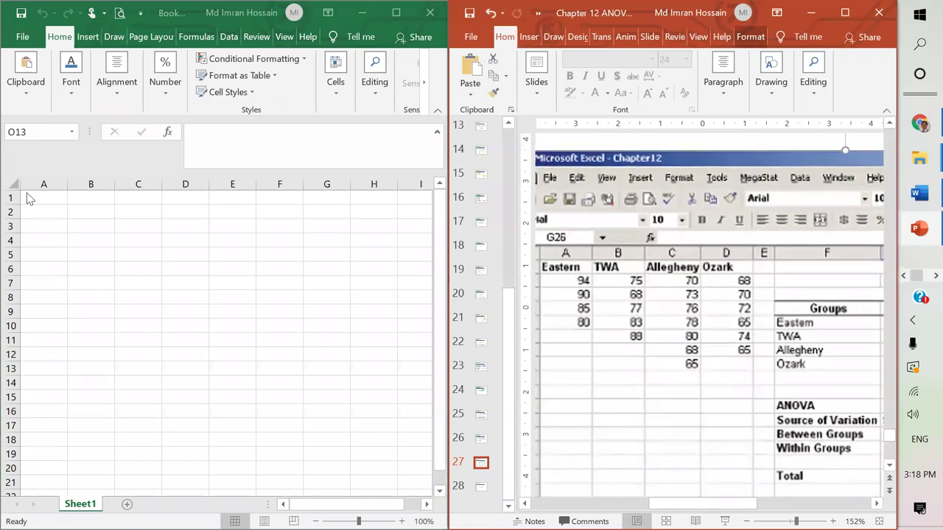
click(40, 196)
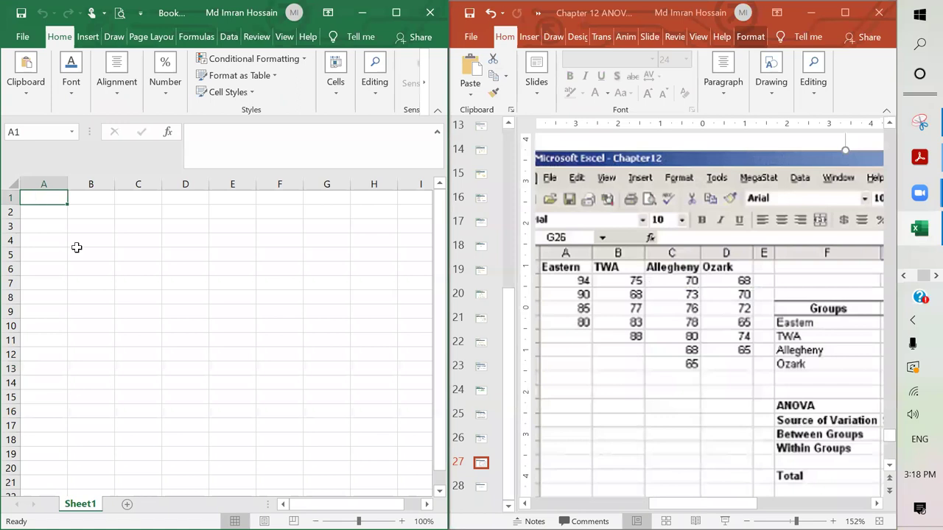
drag(359, 520, 367, 520)
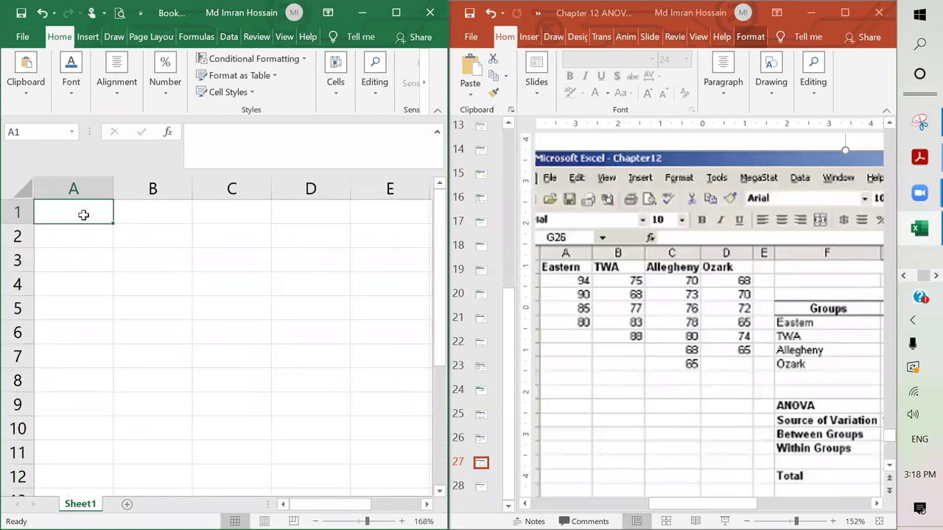
text(Eastern)
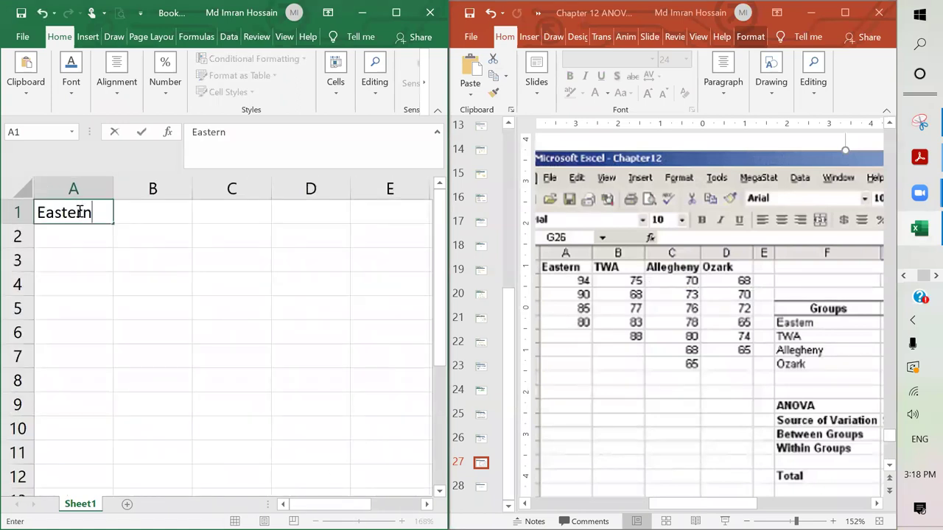
key(Tab)
text(TWA)
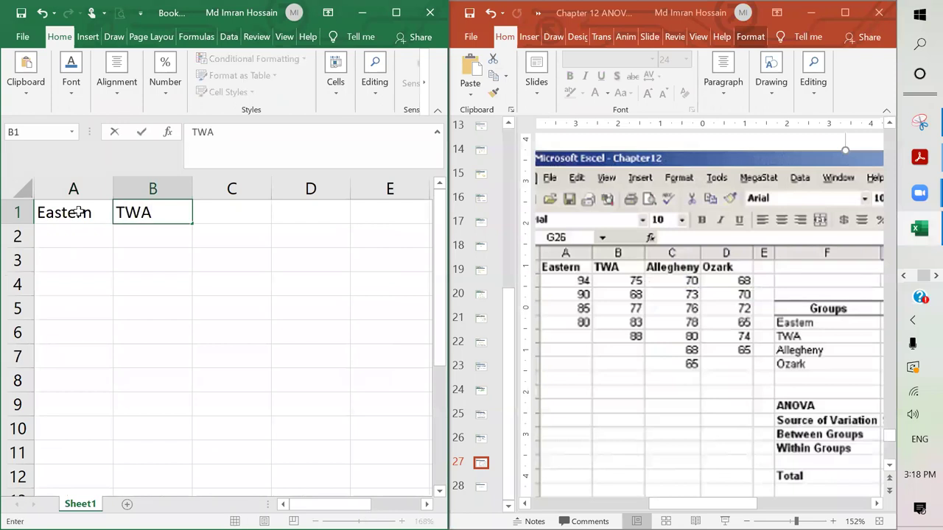
key(Tab)
text(Alleg)
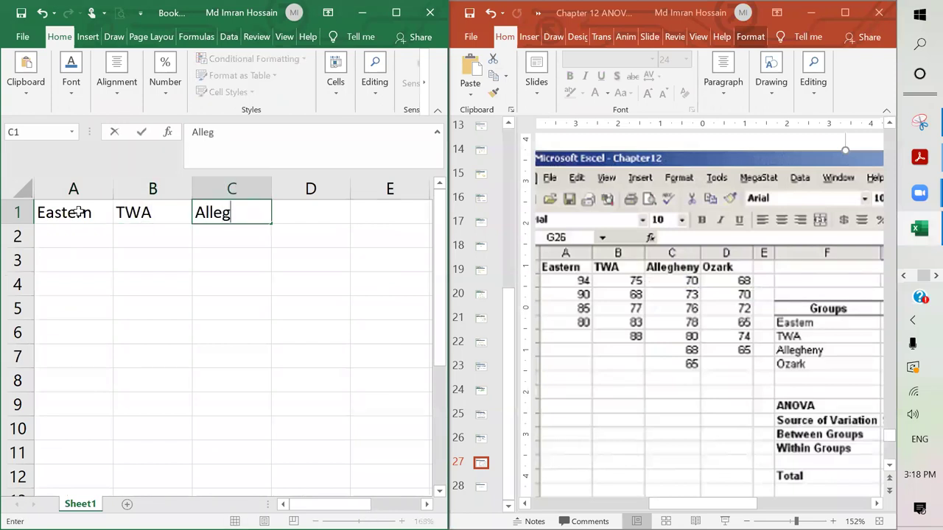
key(Tab)
text(Ozark)
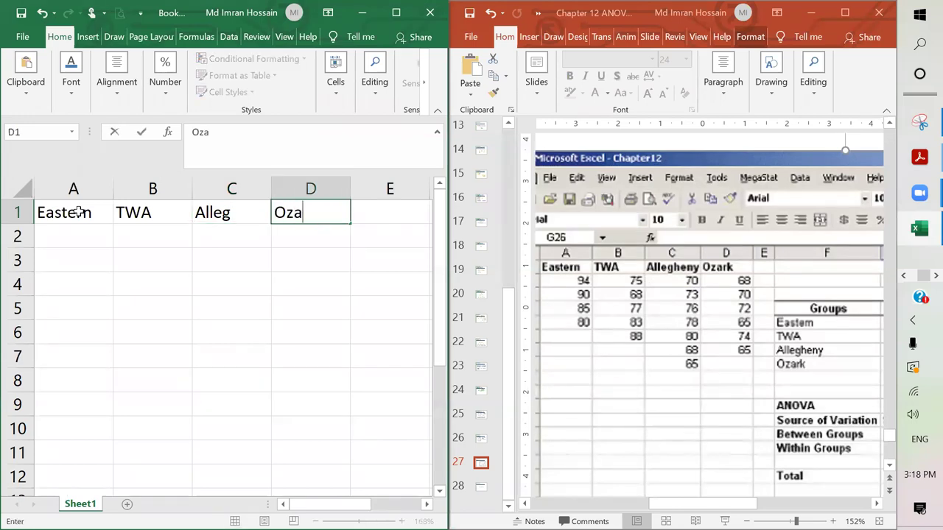
key(Return)
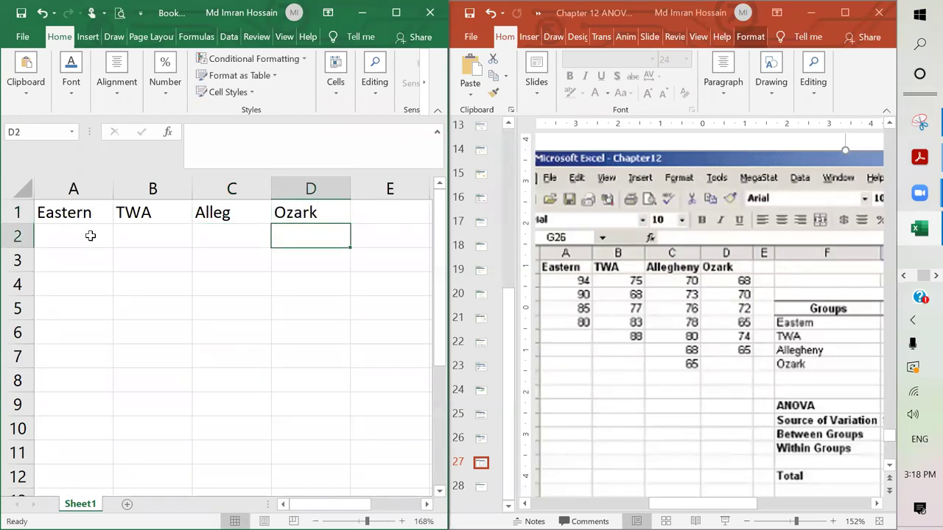
- Fill the Eastern column with 94, 90, 85 and 80 in cells A2 to A5
click(90, 237)
text(94)
key(Up)
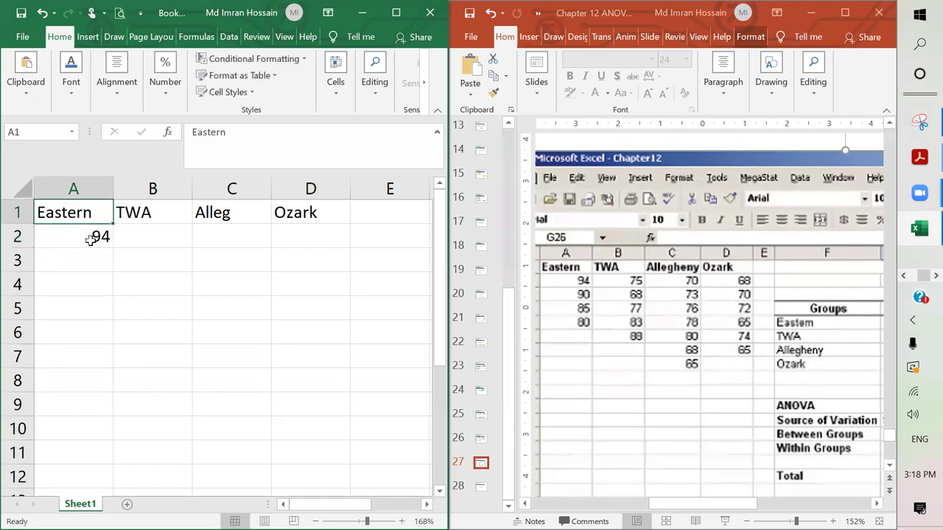
click(90, 237)
key(Down)
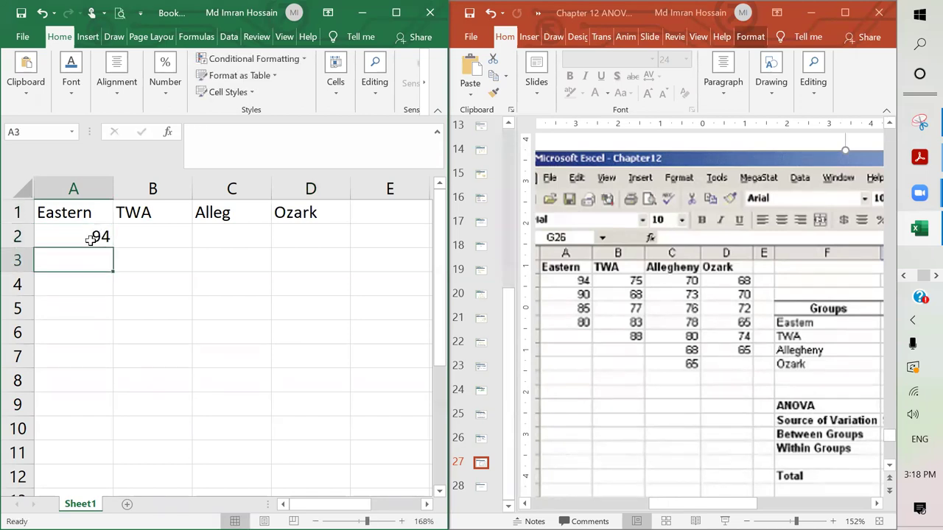
text(90)
key(Return)
text(8)
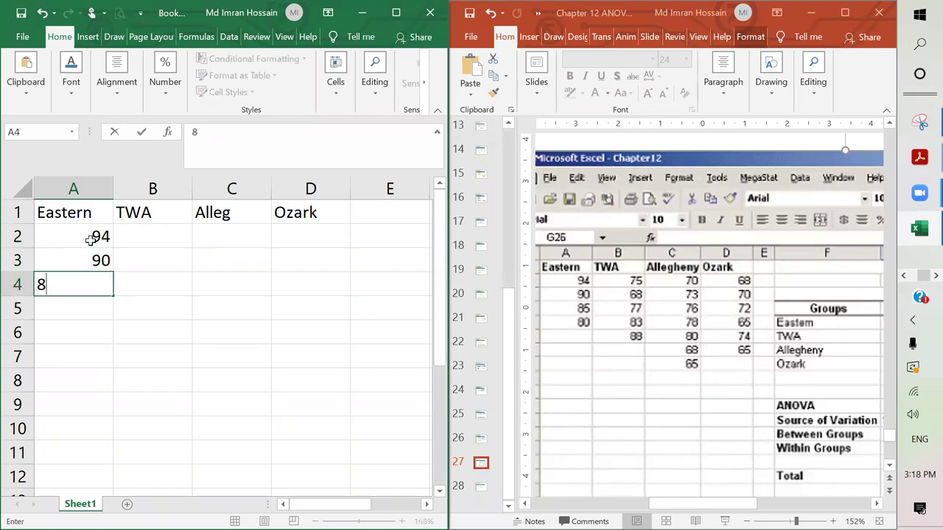
text(5)
key(Return)
text(80)
key(Tab)
- Fill the TWA column with 75, 68, 77, 83 and 88 in cells B2 to B6
key(Up)
key(Up)
key(Up)
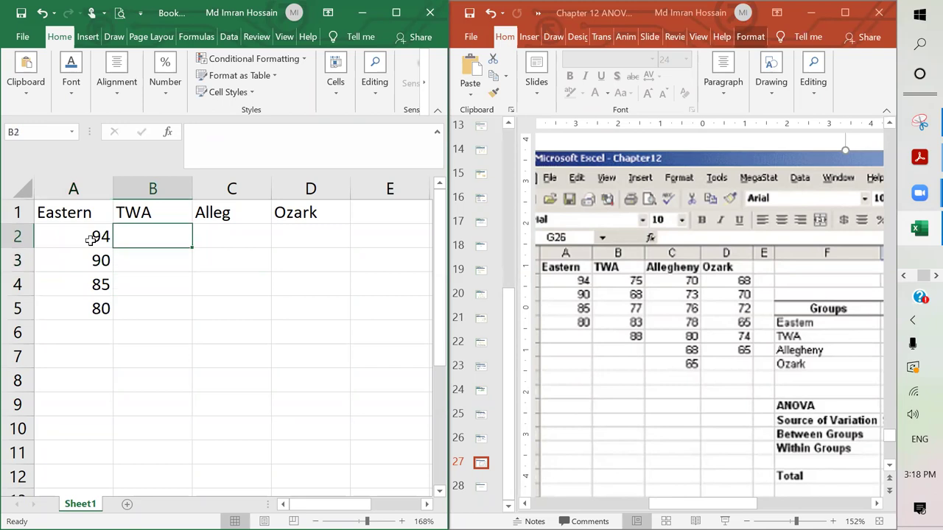
text(75)
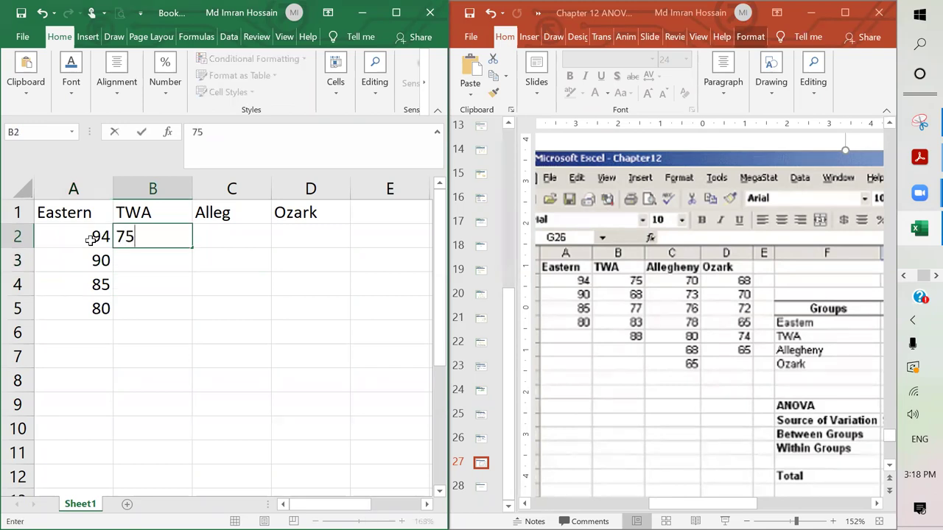
key(Return)
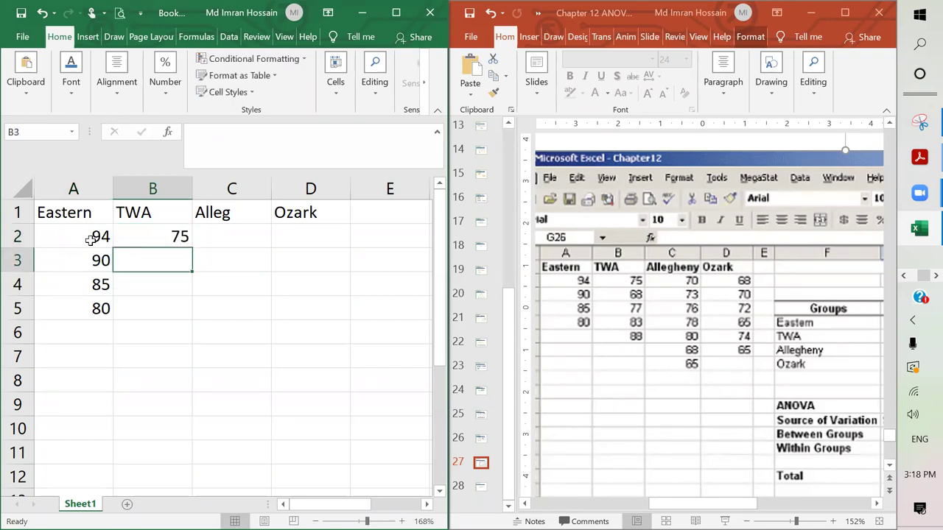
text(68)
key(Return)
text(77)
key(Return)
text(8)
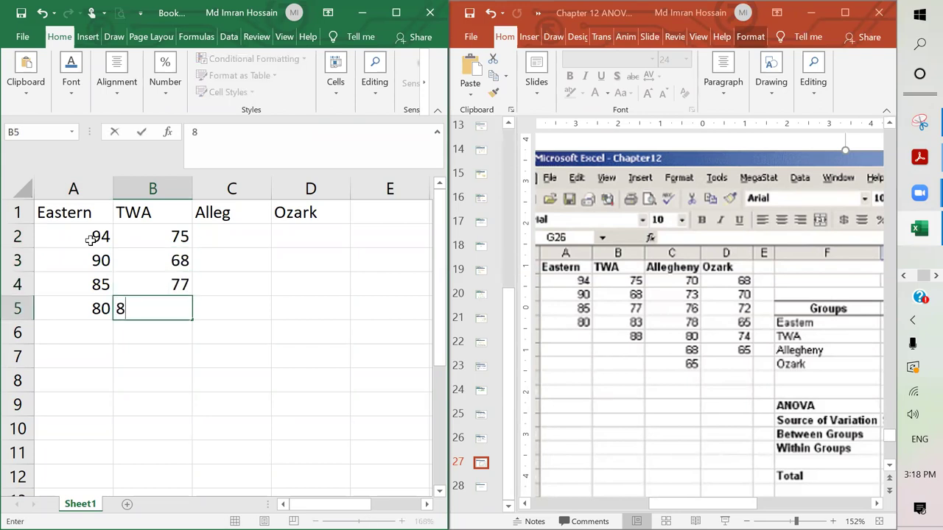
text(3)
key(Return)
text(88)
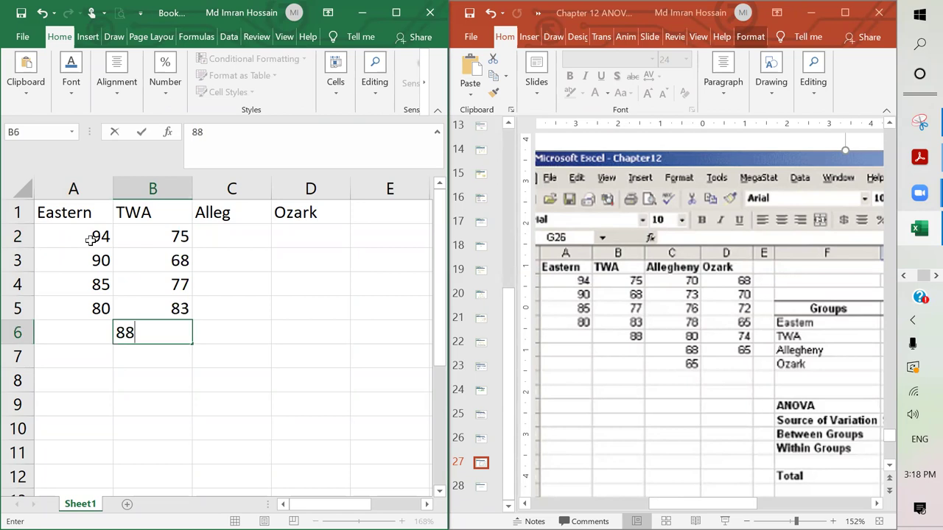
key(Tab)
- Fill the Alleg column with 70, 73, 76, 78, 80, 68 and 65 in cells C2 to C8
key(Up)
key(Up)
key(Up)
key(Up)
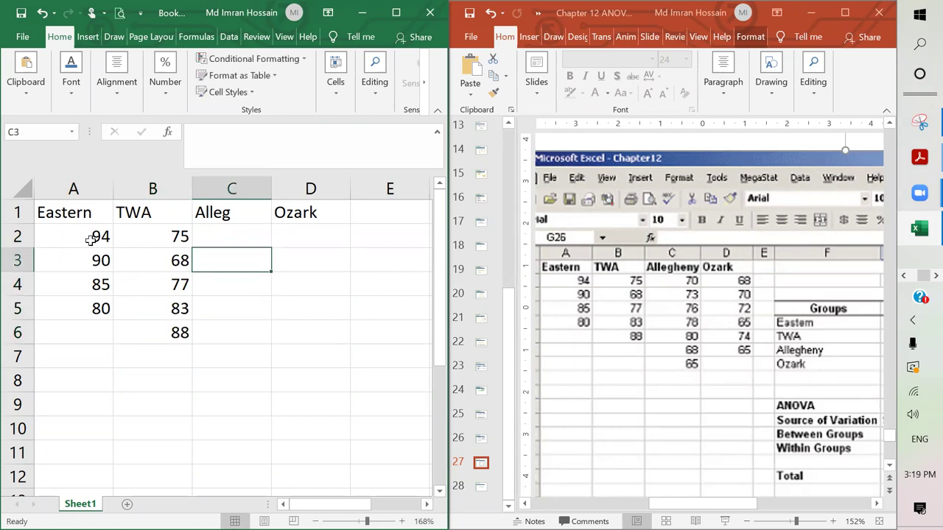
text(70)
key(Return)
text(73)
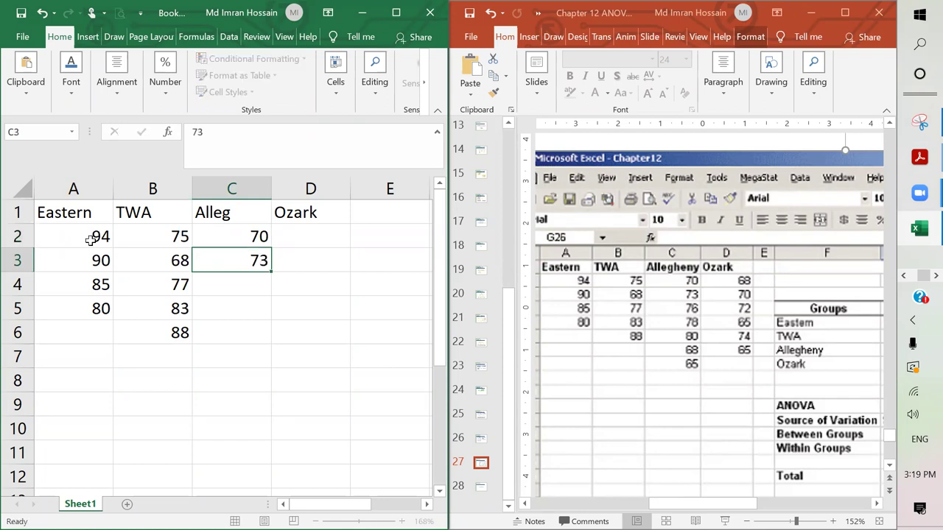
key(Return)
text(76)
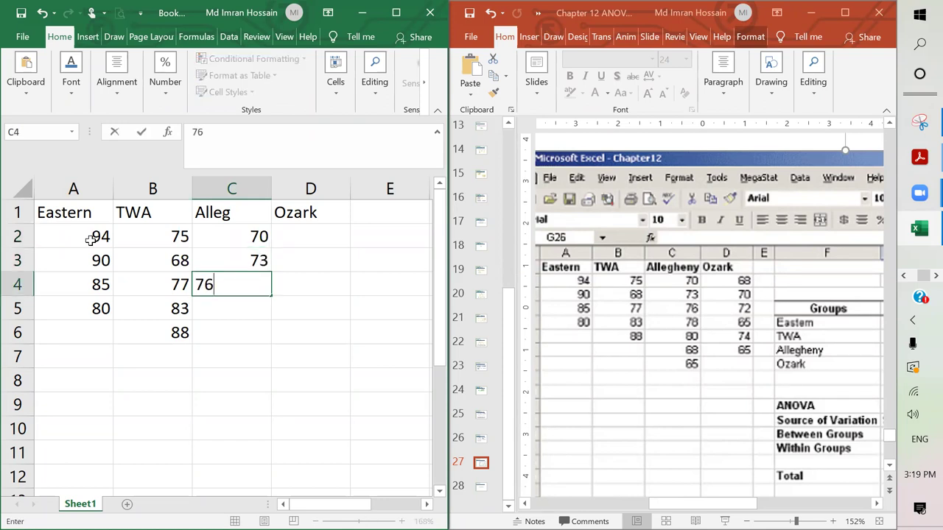
key(Return)
text(78)
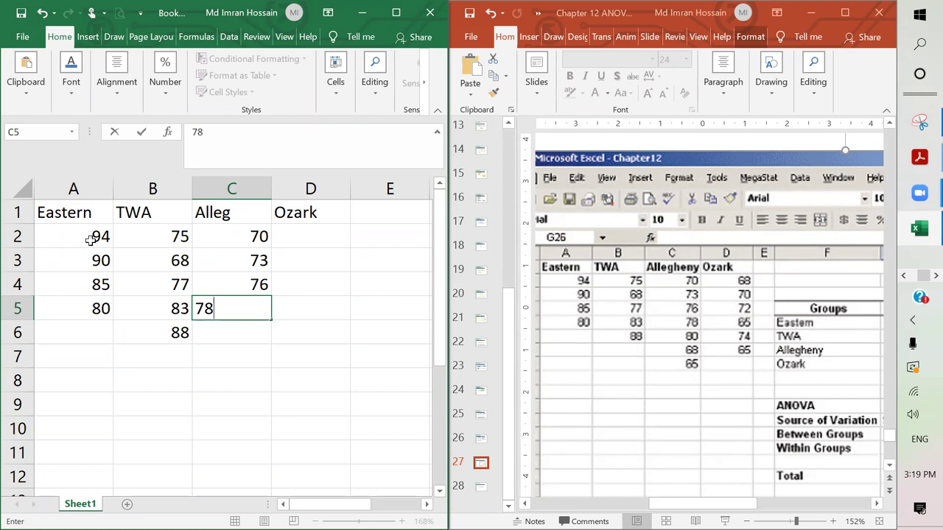
key(Return)
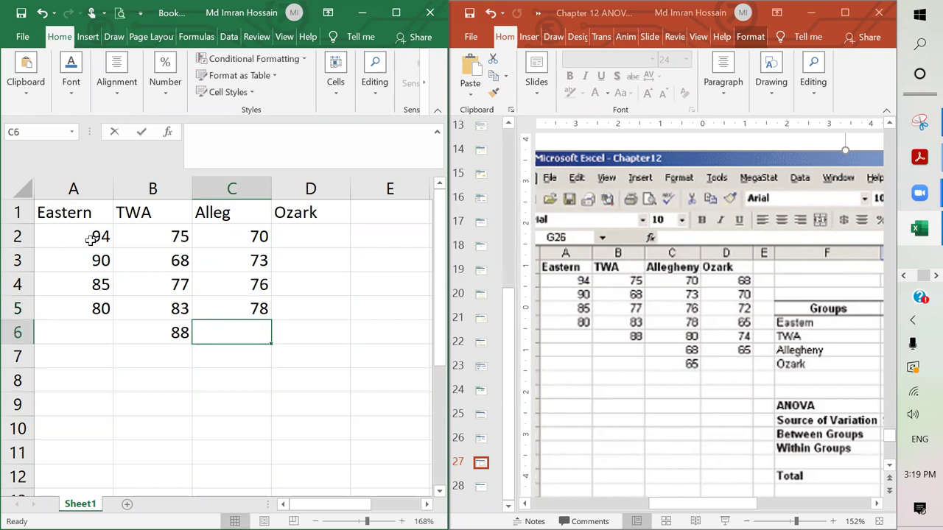
text(80)
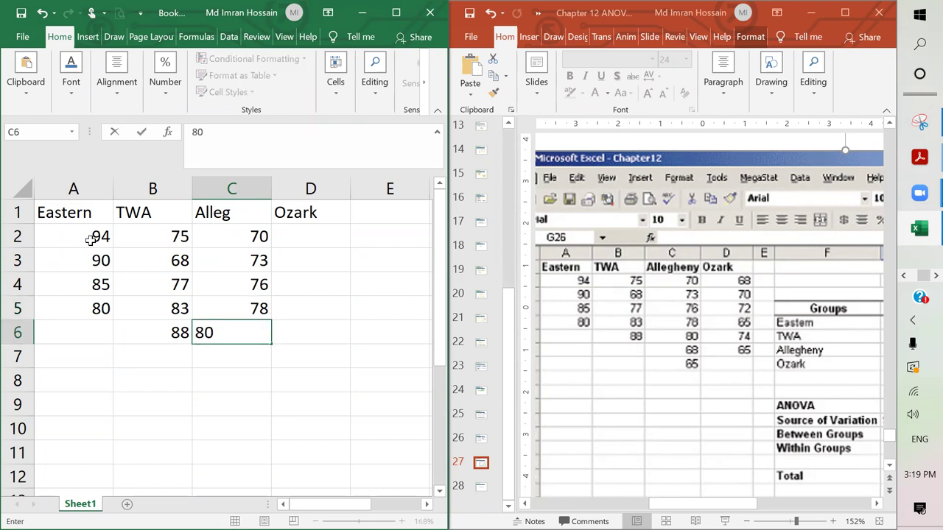
key(Return)
text(68)
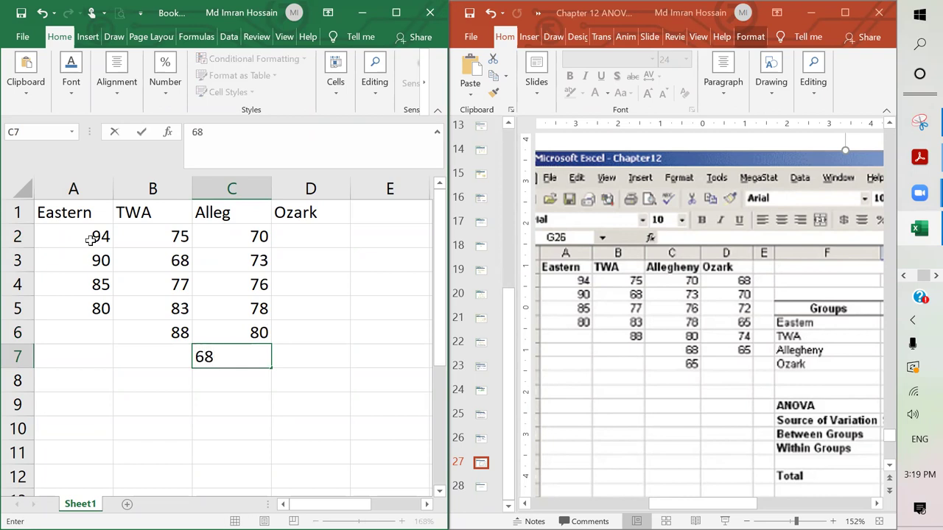
key(Return)
text(65)
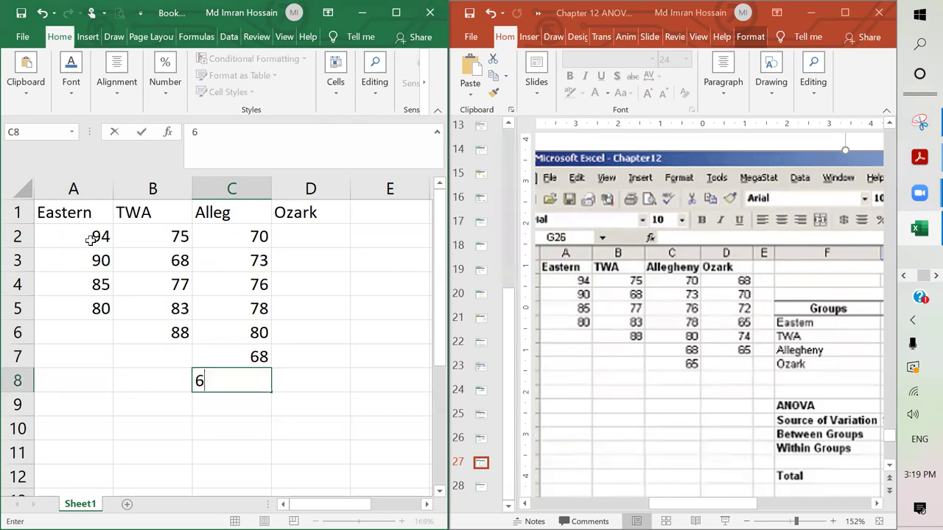
key(Return)
right_click(122, 383)
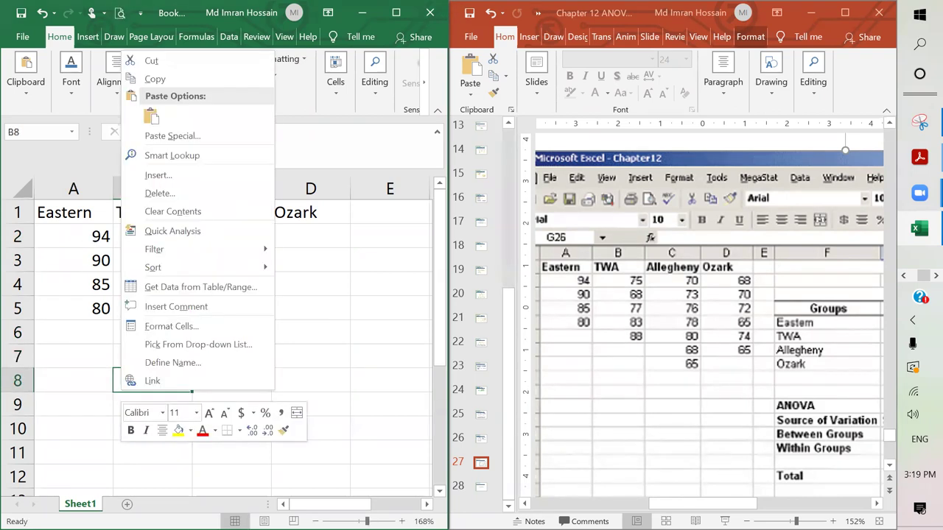
key(Escape)
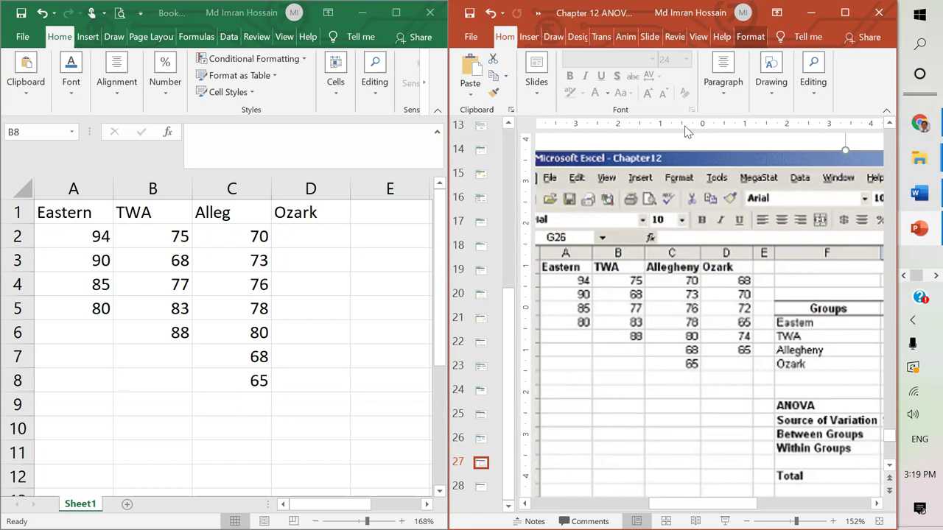
- Enter 68, 70 and 72 in cells D2 to D4 of the Ozark column
click(308, 235)
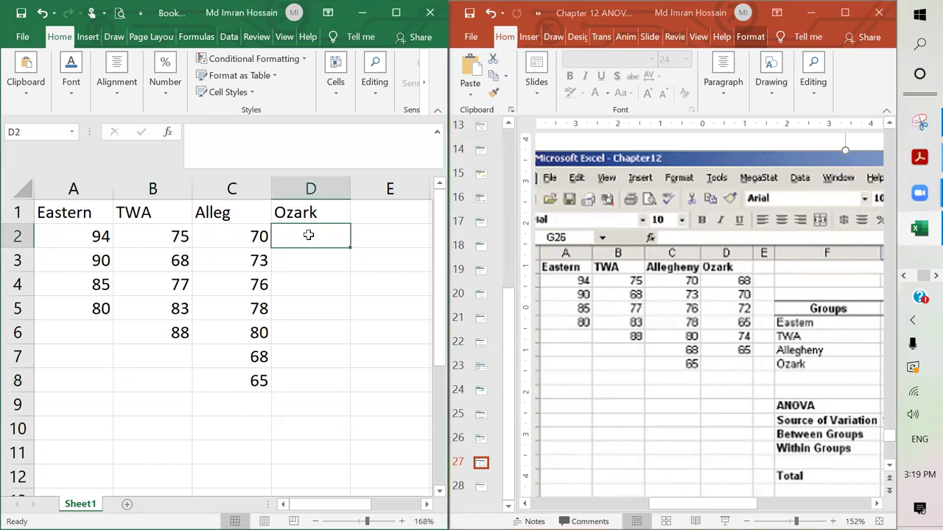
text(68)
key(Return)
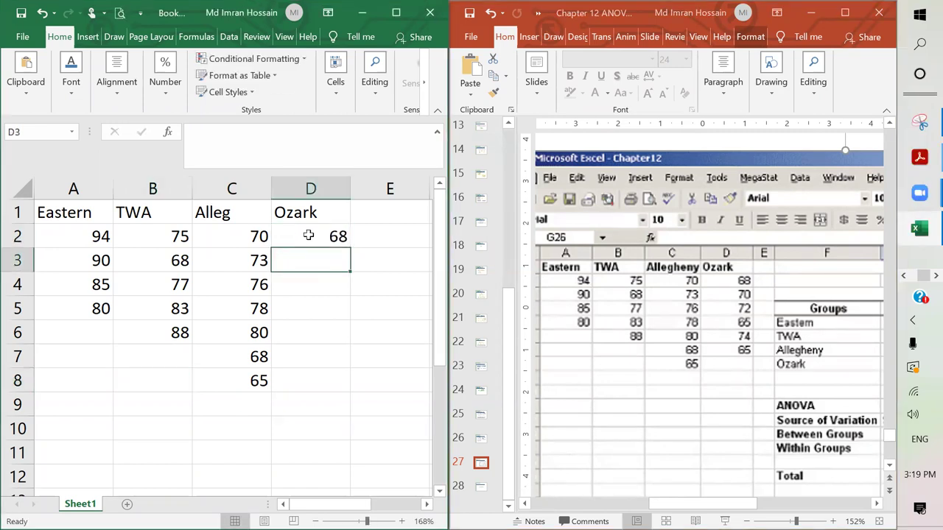
text(70)
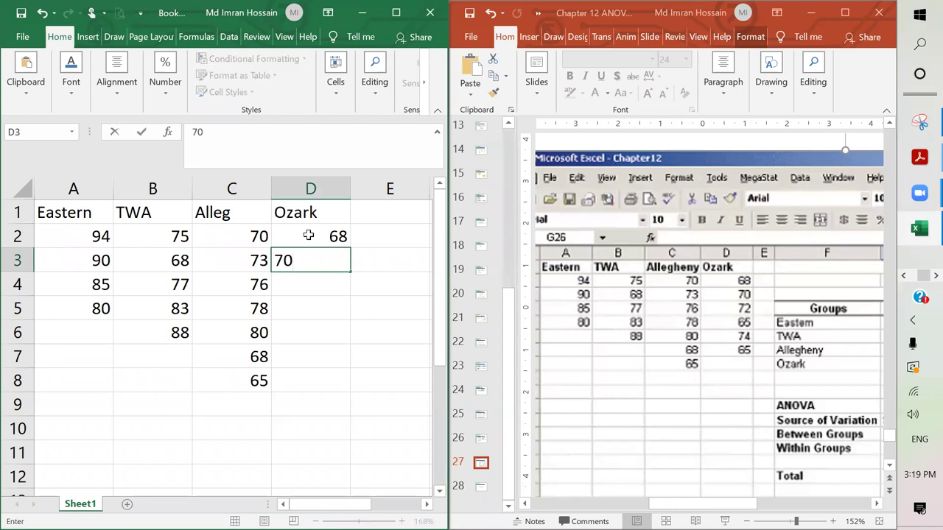
key(Return)
text(72)
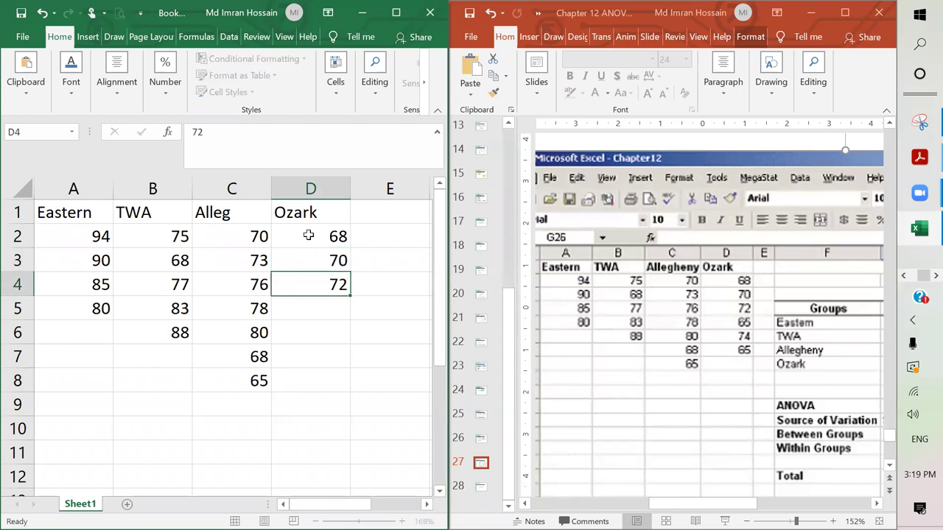
key(Return)
- Dismiss the WinZip pop-ups and complete the Ozark column with 65, 74 and 65 in cells D5 to D7
text(6)
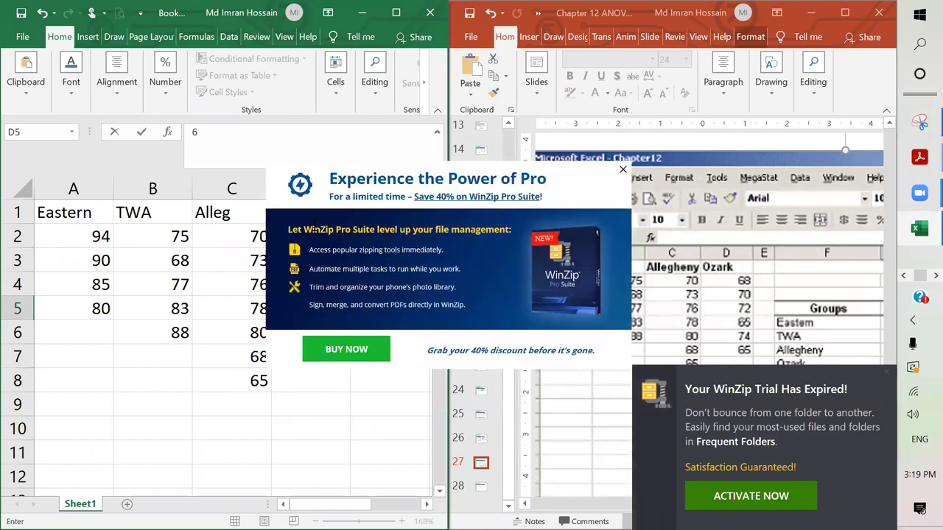
click(623, 171)
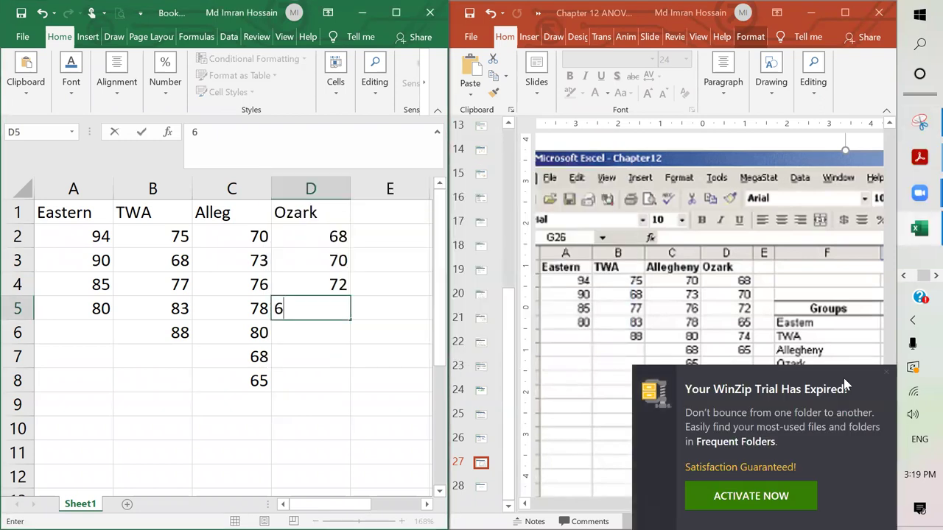
click(883, 372)
click(322, 310)
text(65)
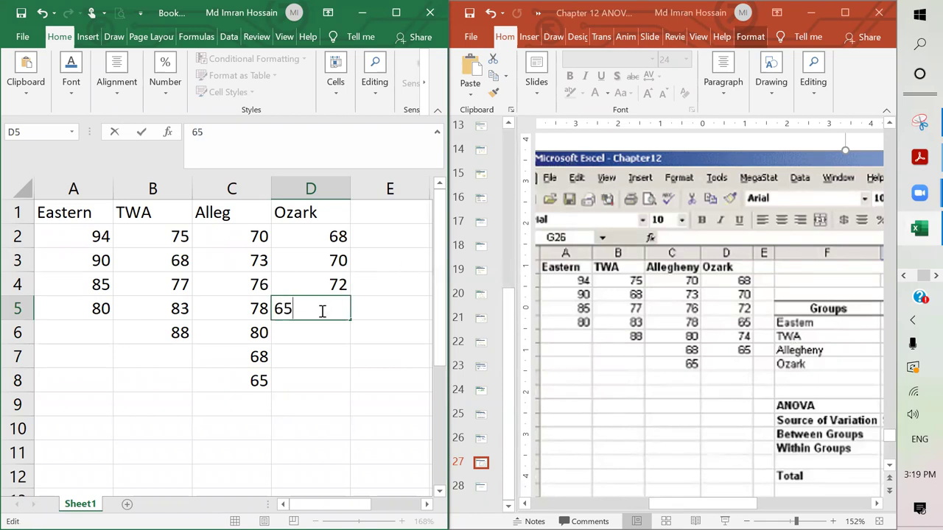
key(Return)
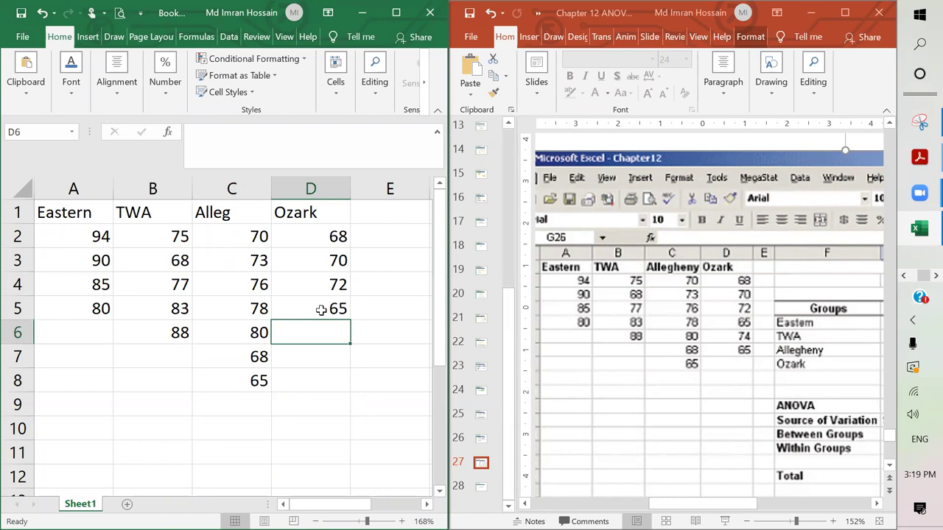
text(74)
key(Return)
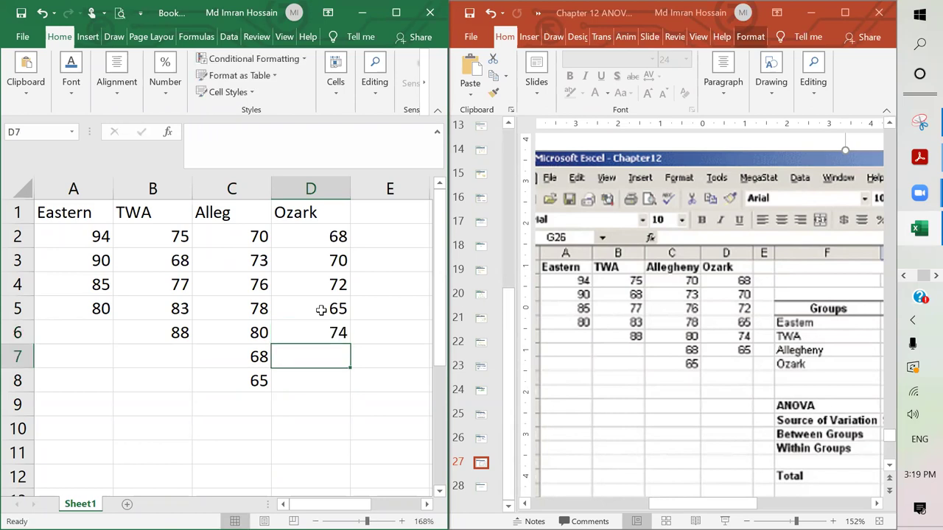
text(65)
key(Return)
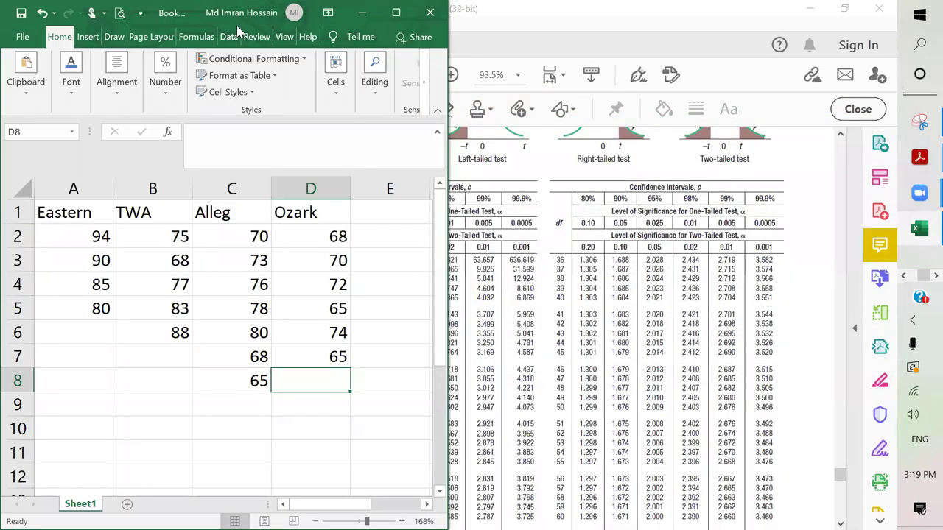
- Maximize the Book1 window with the sheet zoomed in to 205%, and bring up the data analysis commands
drag(239, 30, 301, 93)
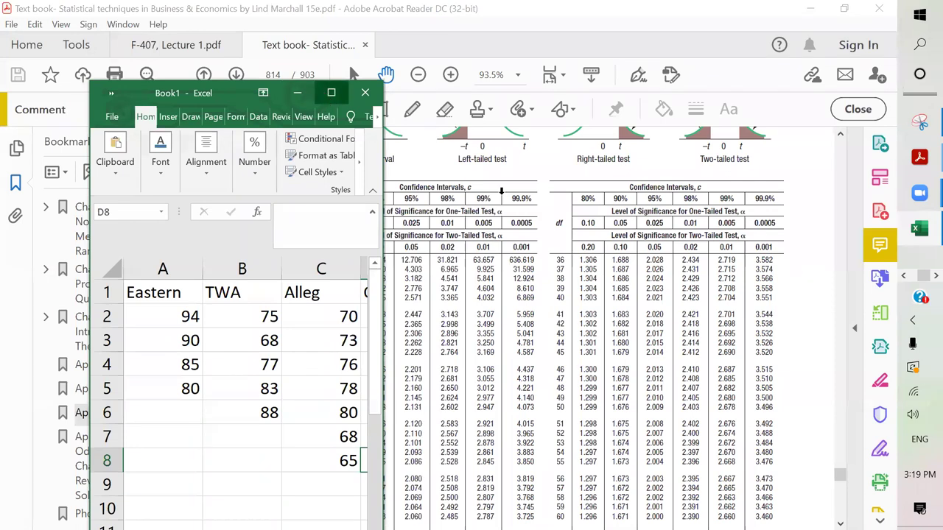
click(326, 92)
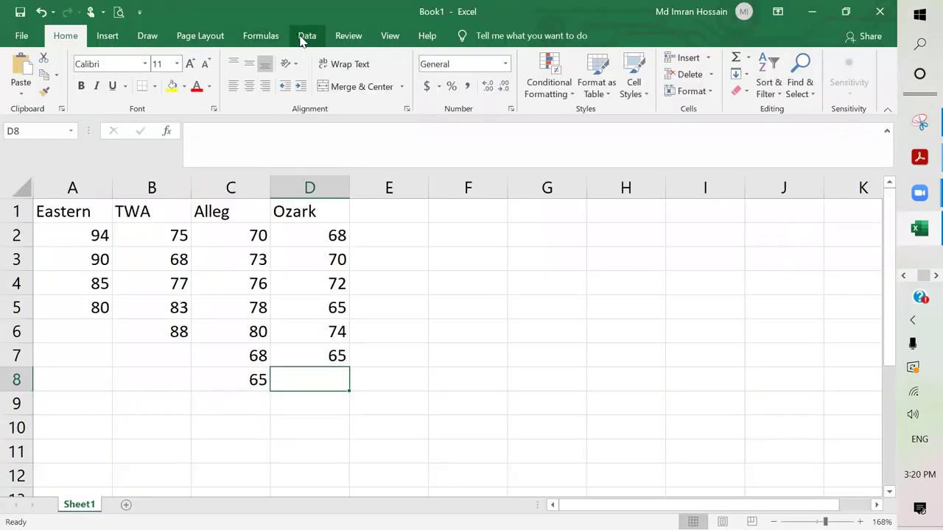
ctrl+scroll(398, 279, up, 3)
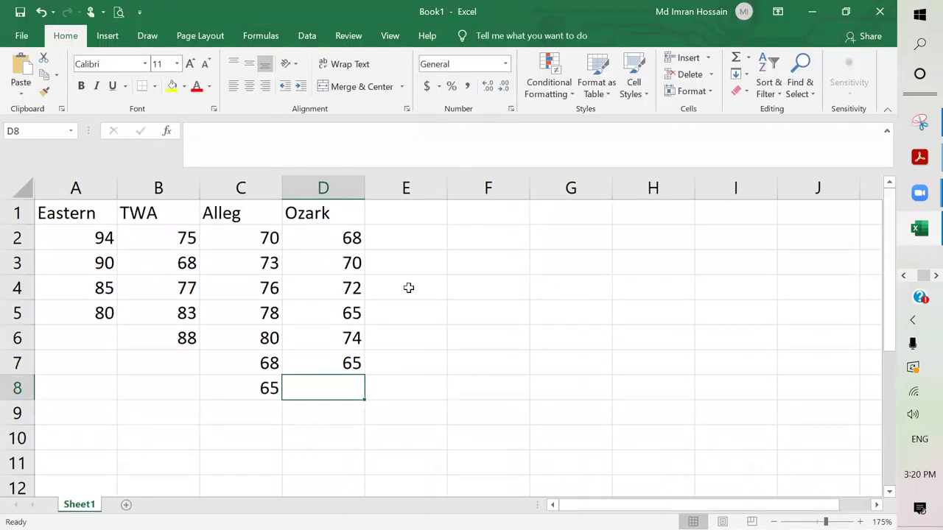
click(307, 37)
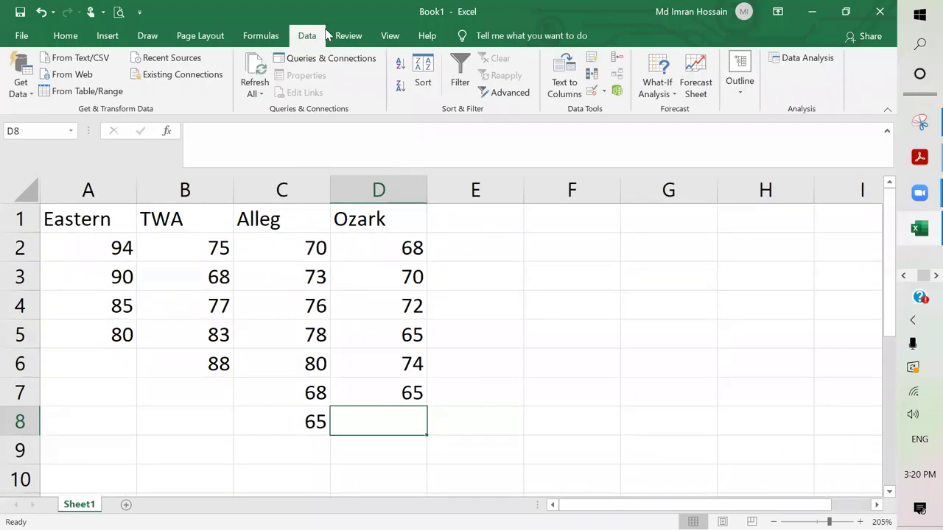
click(378, 110)
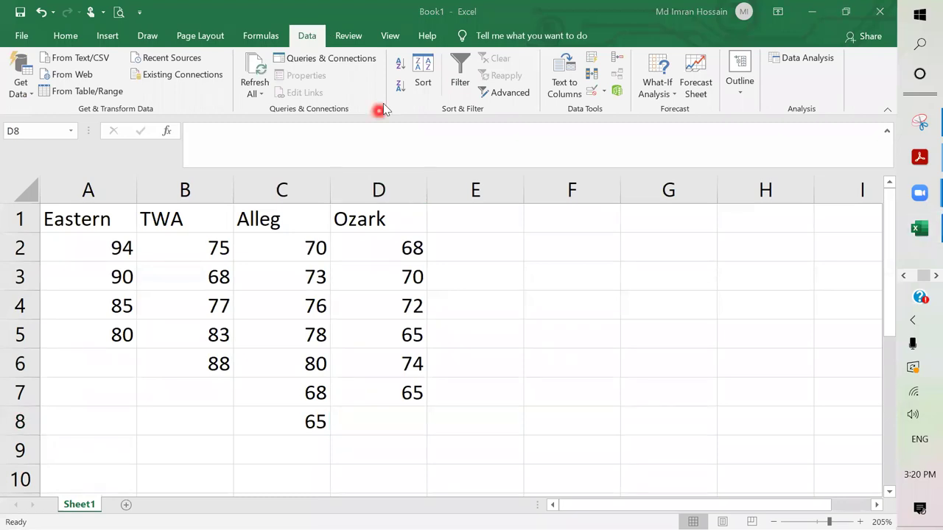
click(796, 60)
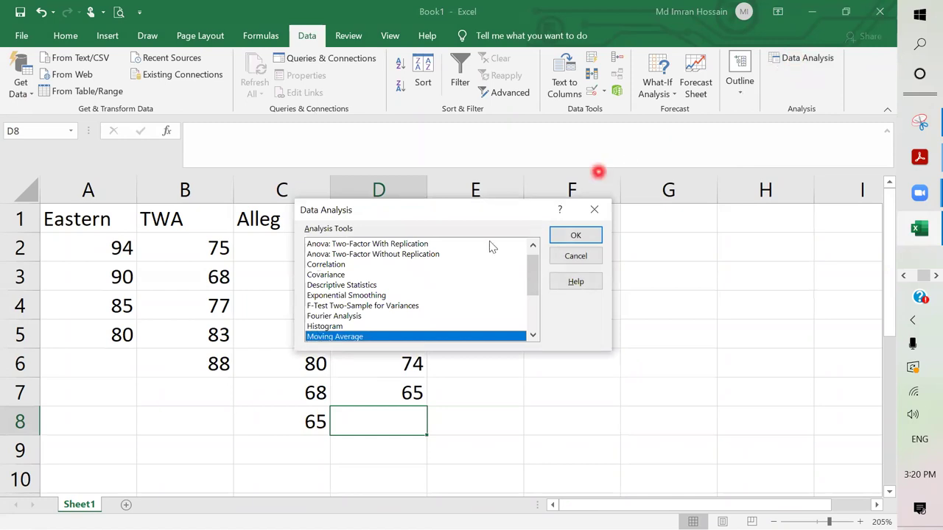
scroll(414, 305, up, 1)
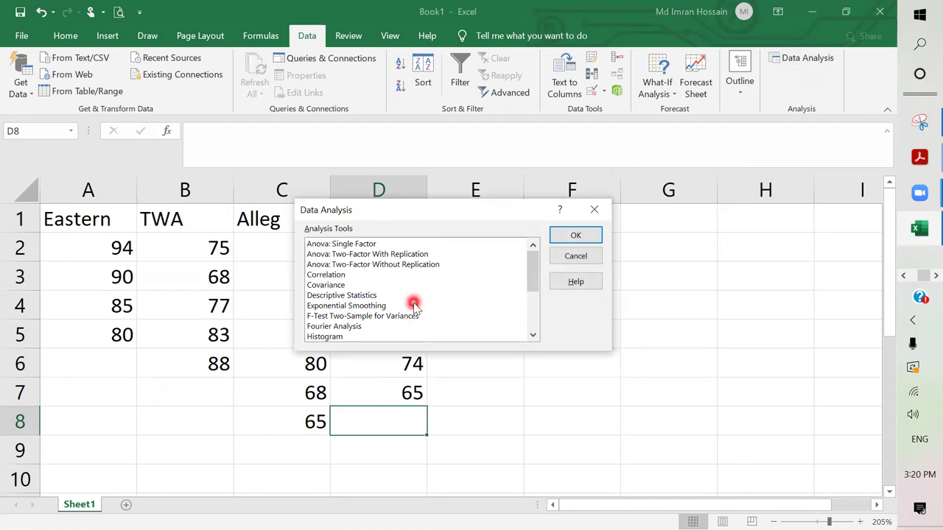
click(353, 246)
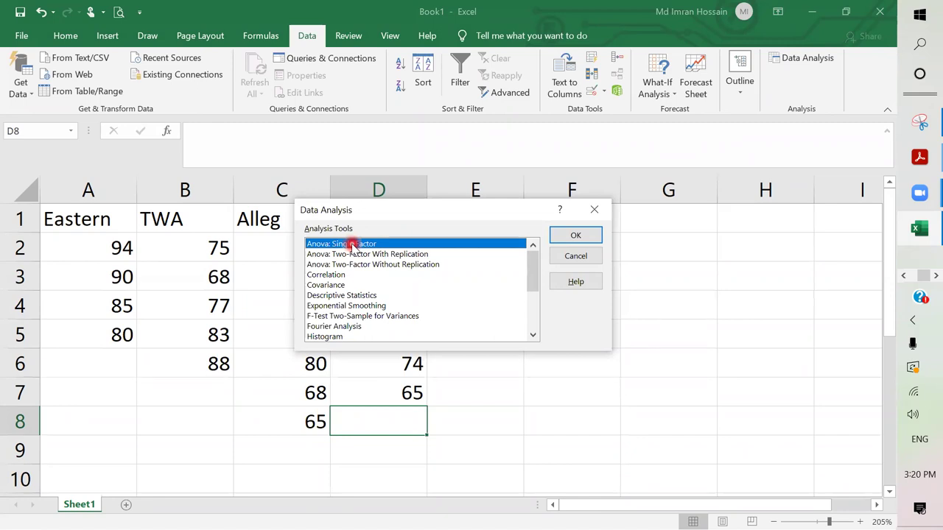
click(380, 244)
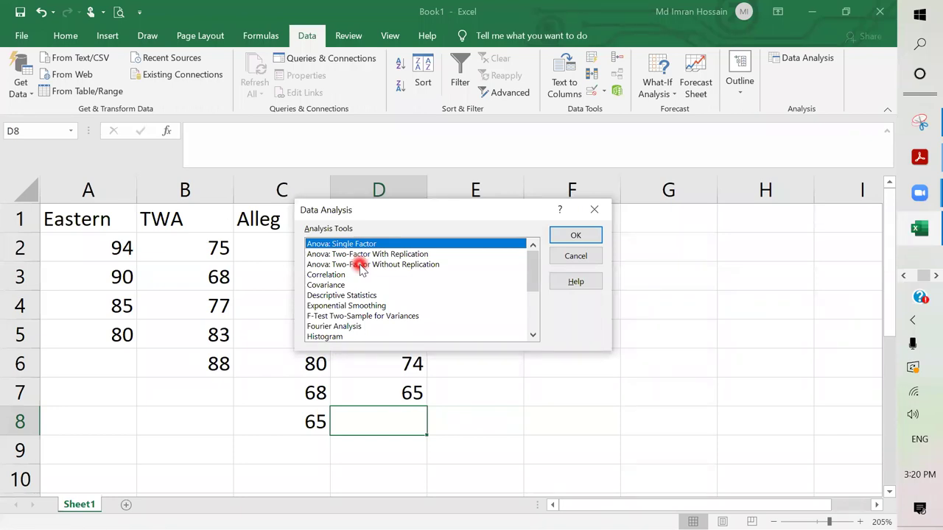
key(Escape)
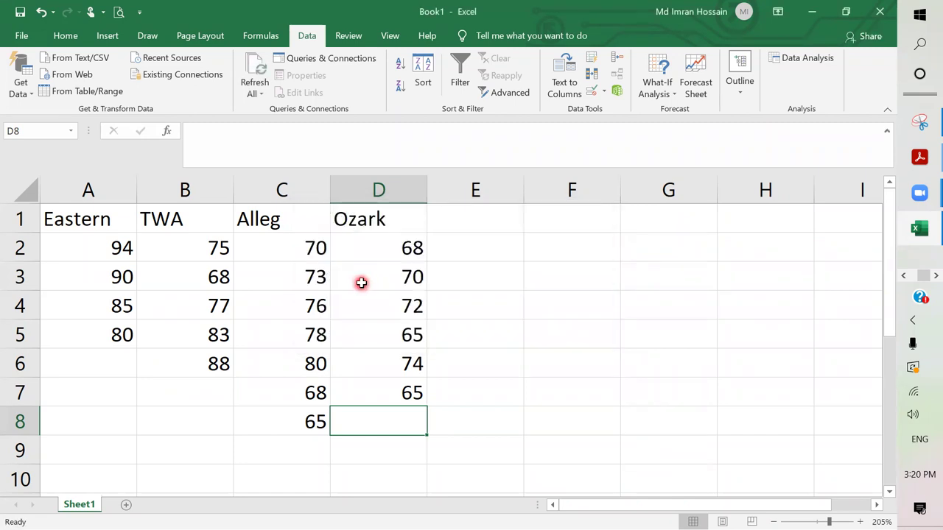
- Set up an Anova: Single Factor analysis with input range A2:D8 and an alpha of 0.01
click(808, 66)
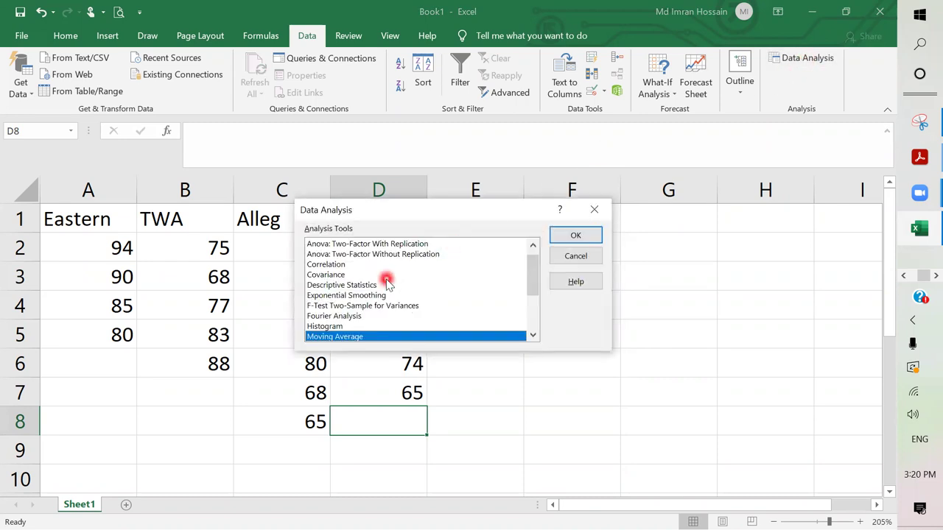
scroll(386, 278, up, 1)
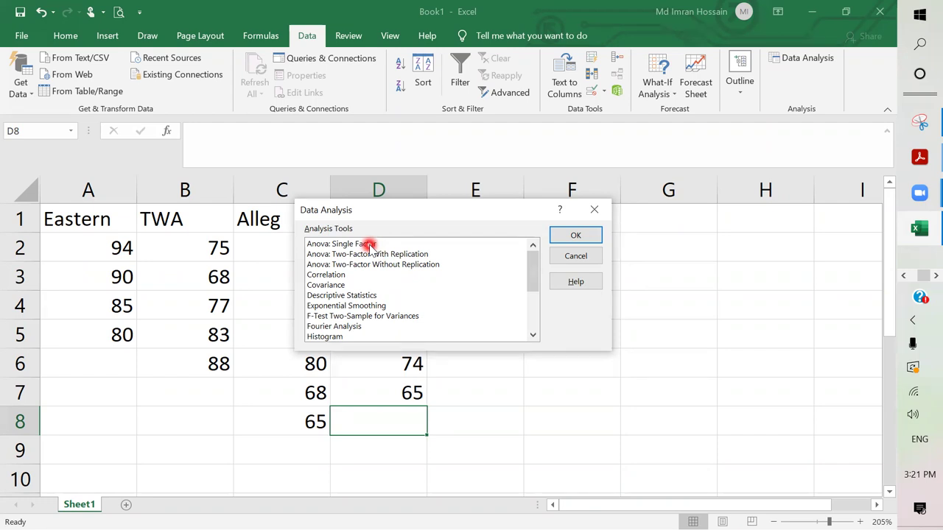
click(370, 246)
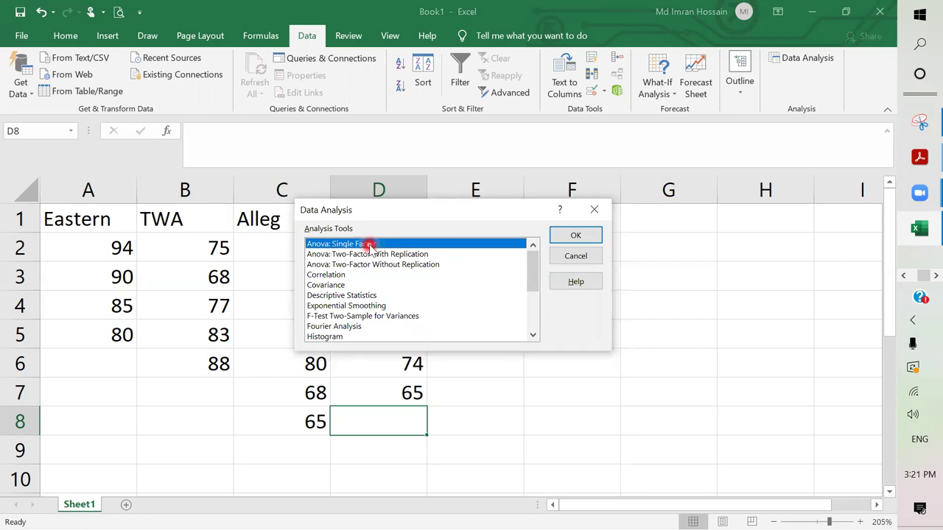
click(584, 235)
drag(524, 196, 706, 178)
drag(103, 243, 378, 416)
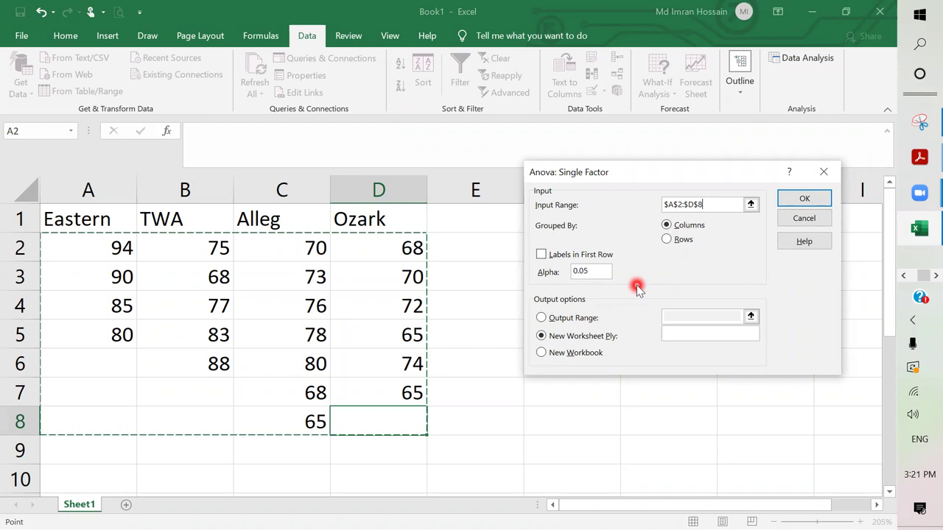
click(591, 270)
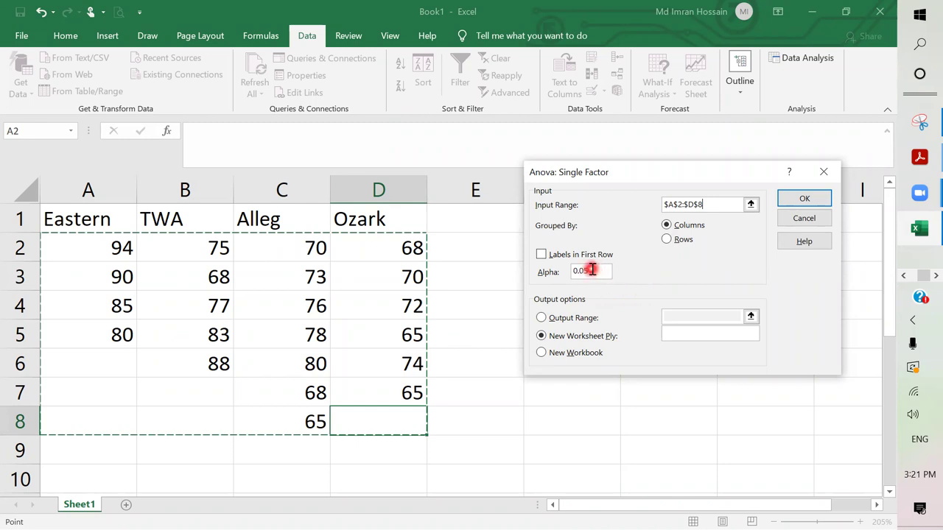
click(591, 270)
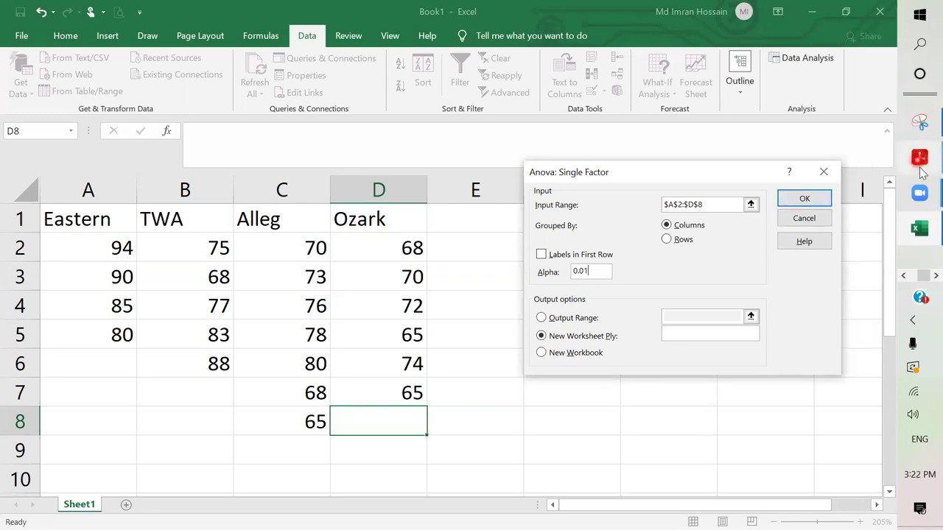
- Switch to the Chapter 12 ANOVA presentation in PowerPoint and examine the Excel output slide and the example's Step 4 decision rule
click(919, 280)
mouse_move(920, 225)
click(828, 266)
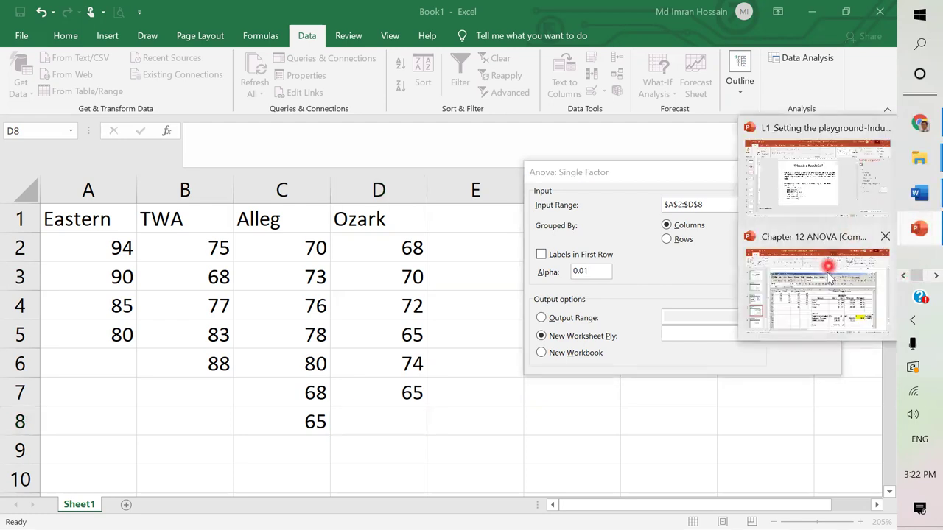
scroll(523, 287, up, 5)
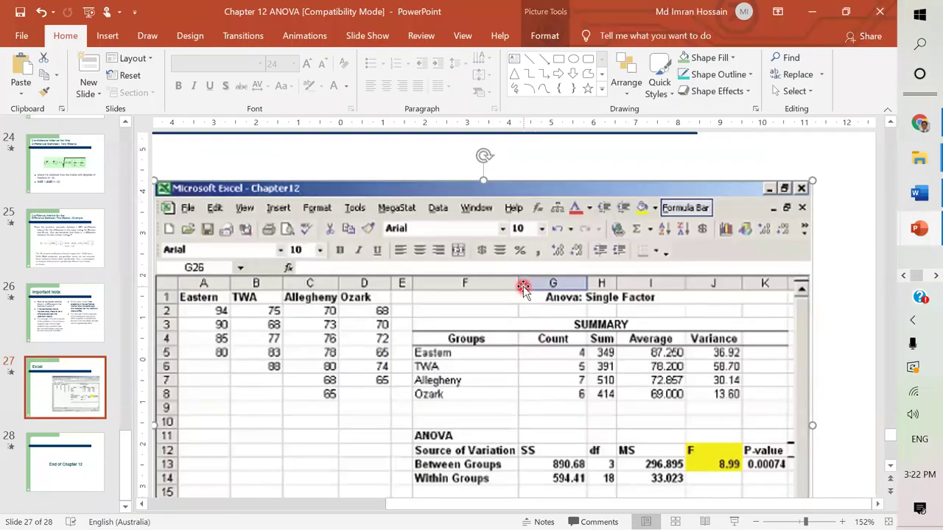
scroll(522, 288, up, 1)
scroll(523, 288, down, 5)
scroll(523, 287, up, 3)
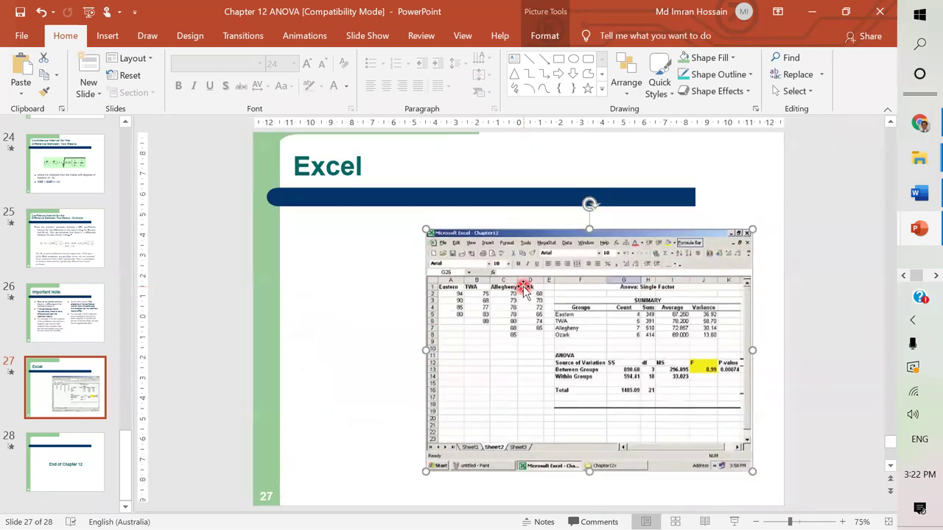
scroll(522, 287, up, 6)
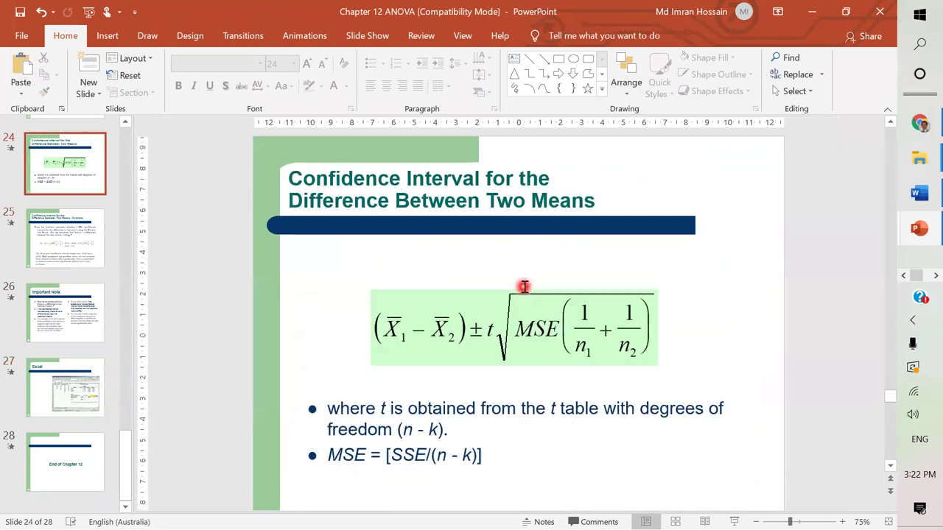
scroll(522, 287, up, 3)
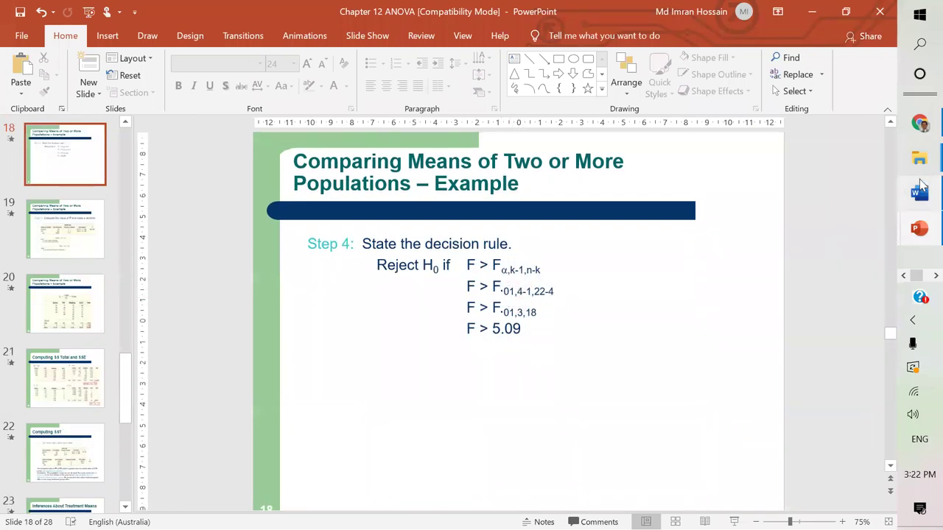
scroll(919, 232, down, 2)
- Switch back to Excel and run the single-factor ANOVA with its output in a new worksheet
click(919, 233)
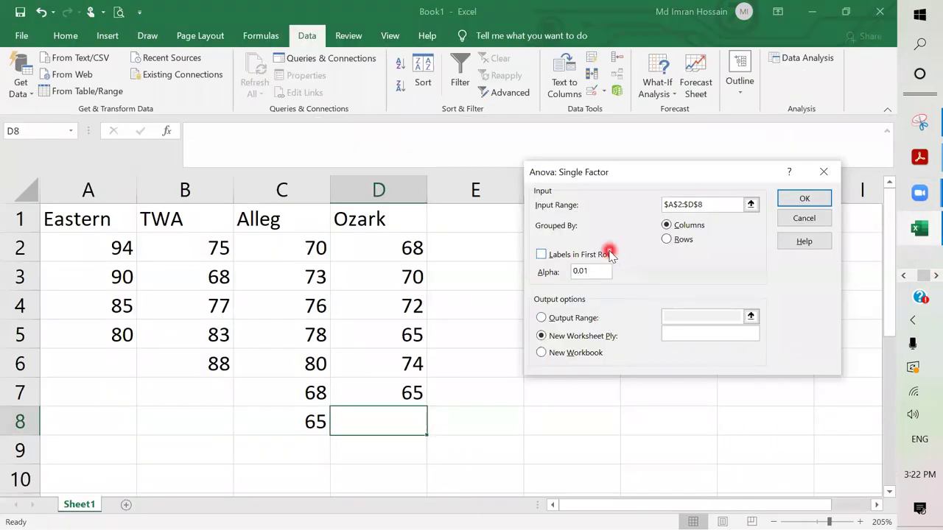
click(813, 198)
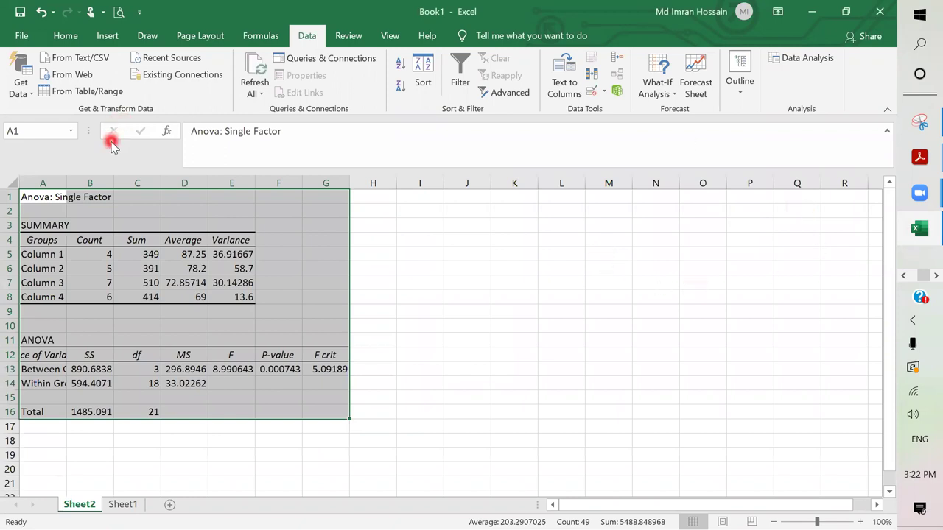
- Rerun the single-factor ANOVA from Sheet1 with input range A1:D8, labels in the first row, alpha 0.01 and output in a new worksheet
click(782, 62)
click(123, 505)
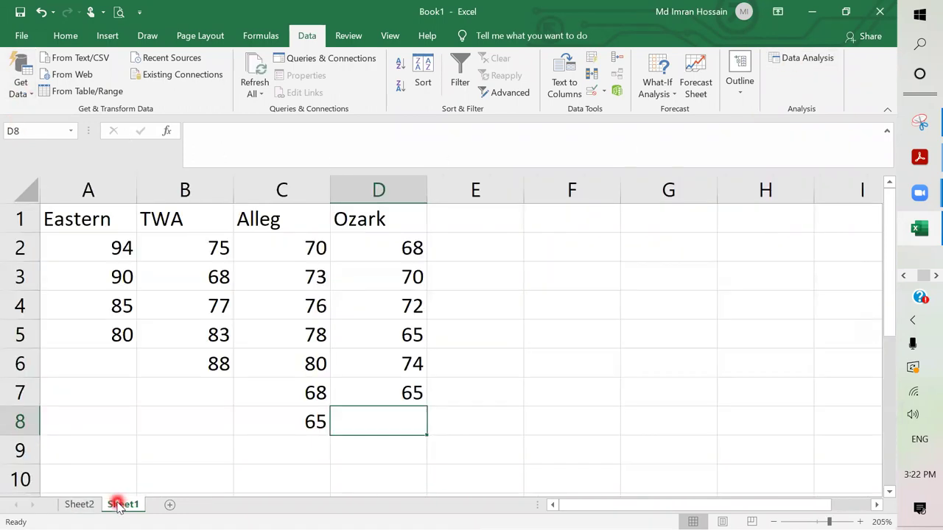
click(782, 61)
click(799, 231)
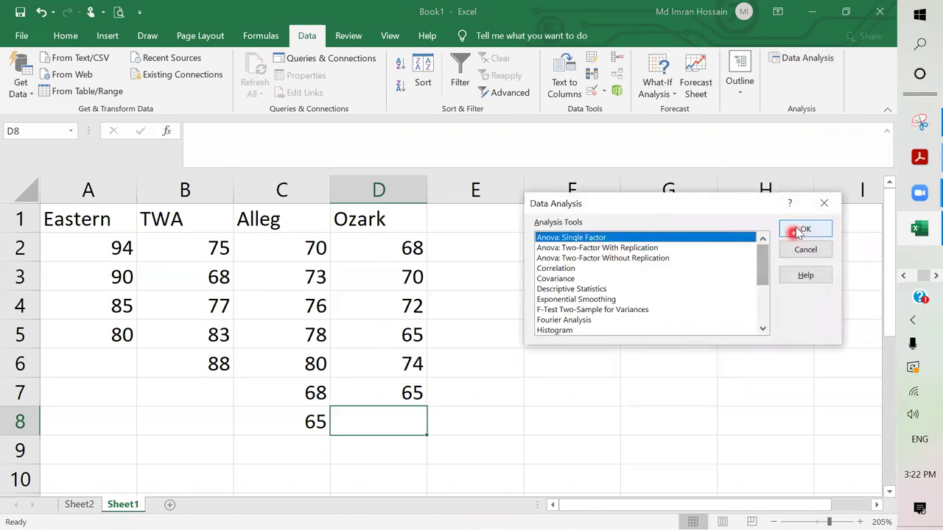
drag(76, 214, 381, 420)
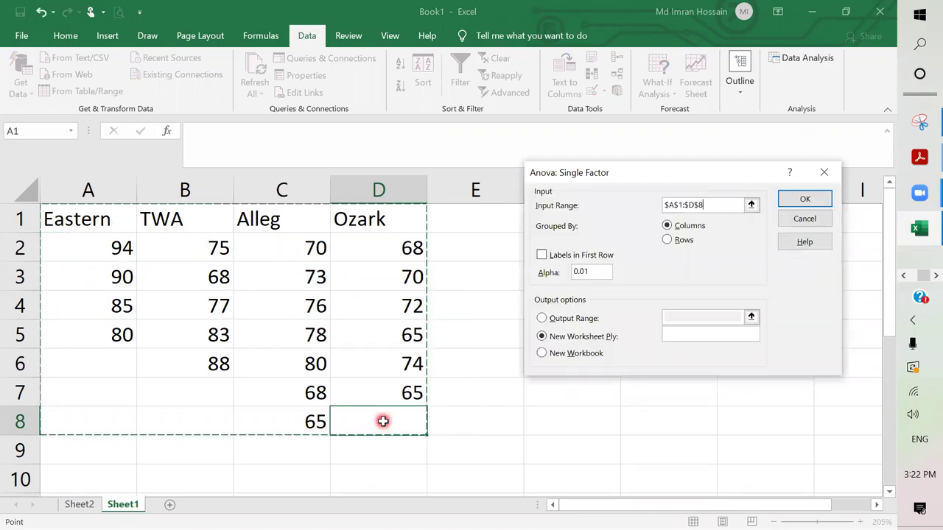
click(542, 256)
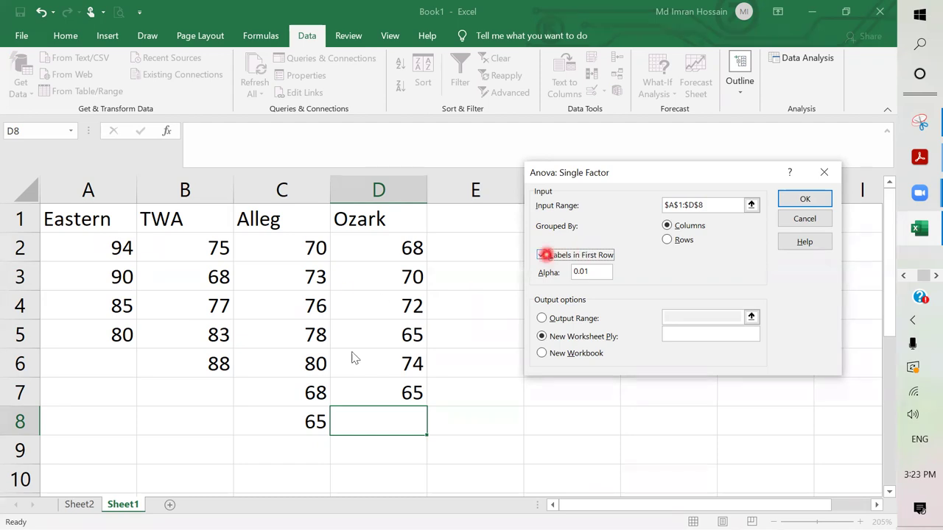
click(799, 199)
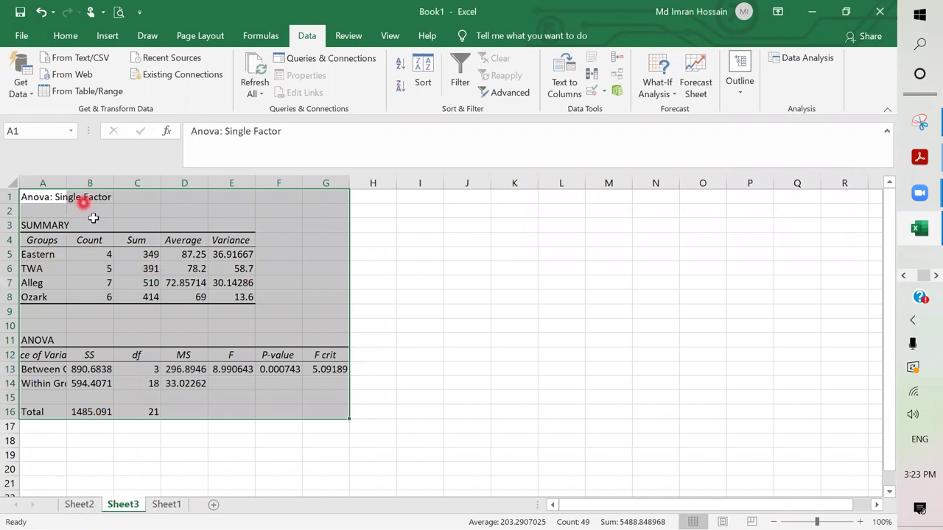
- Widen column A of the labelled ANOVA output in Sheet3 so the Source of Variation entries fit
scroll(170, 251, up, 1)
scroll(169, 251, up, 2)
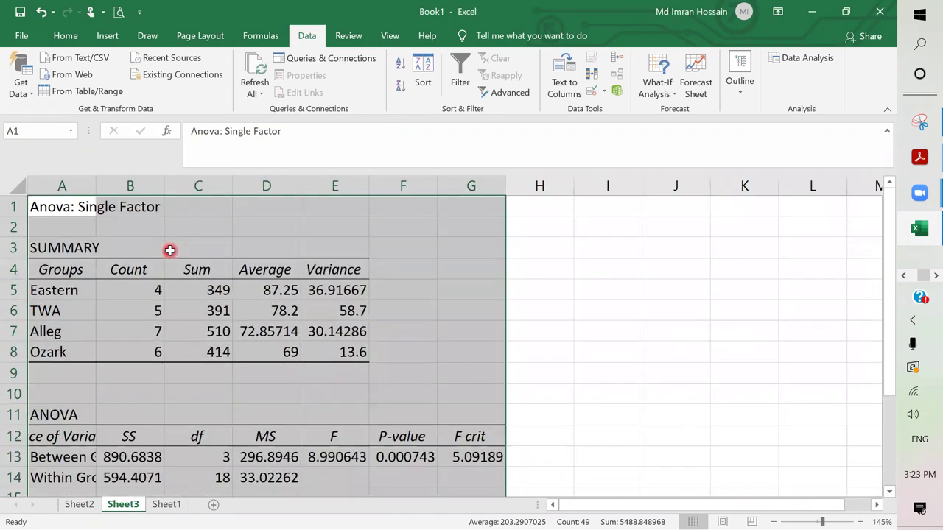
scroll(169, 250, down, 1)
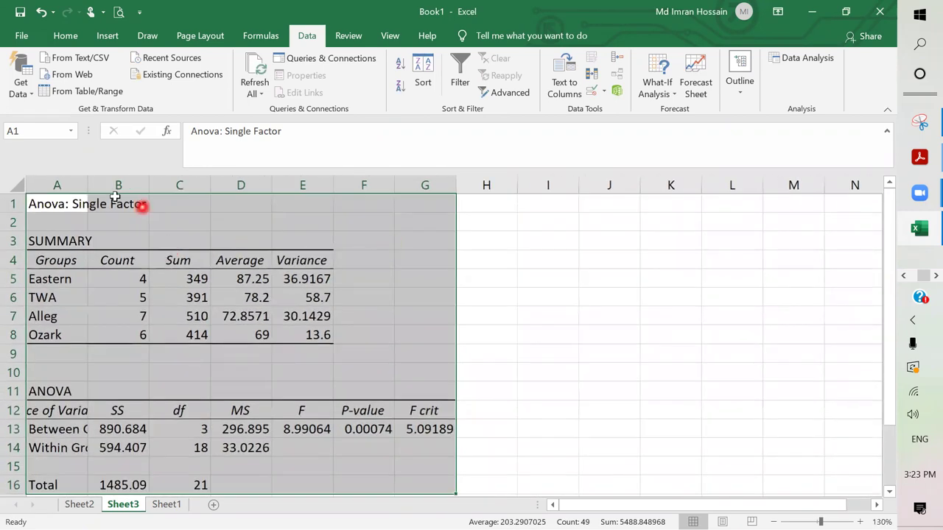
drag(88, 185, 149, 184)
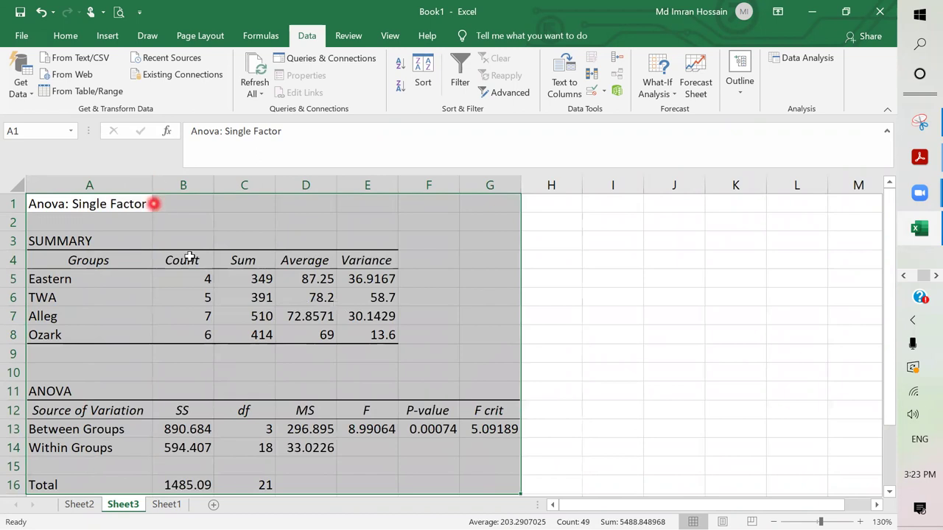
click(67, 280)
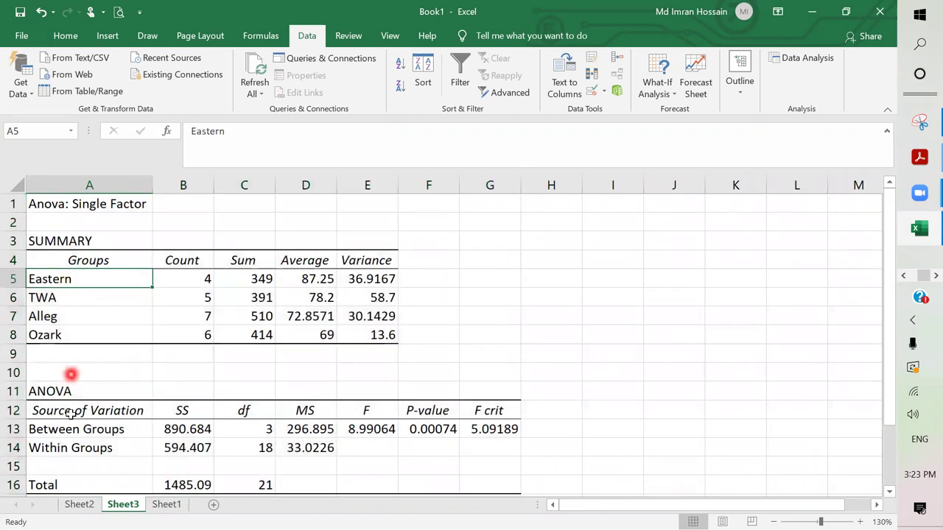
- Open the earlier ANOVA output in Sheet2 and widen its column A to fit the source labels
click(77, 505)
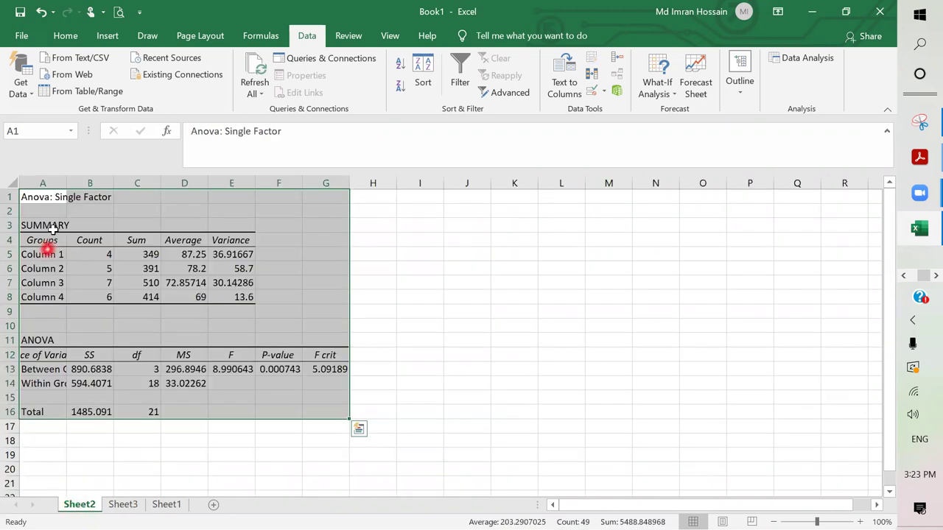
ctrl+scroll(100, 238, up, 2)
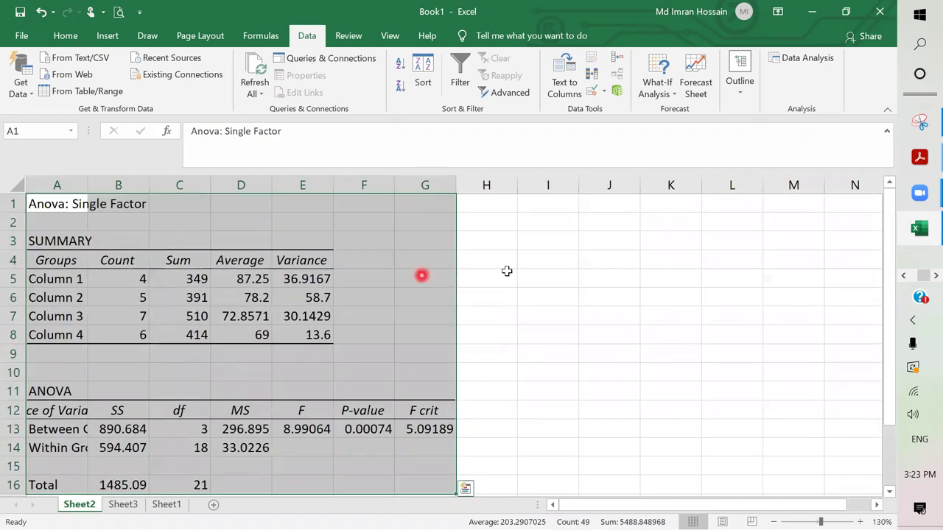
click(534, 276)
drag(109, 185, 169, 185)
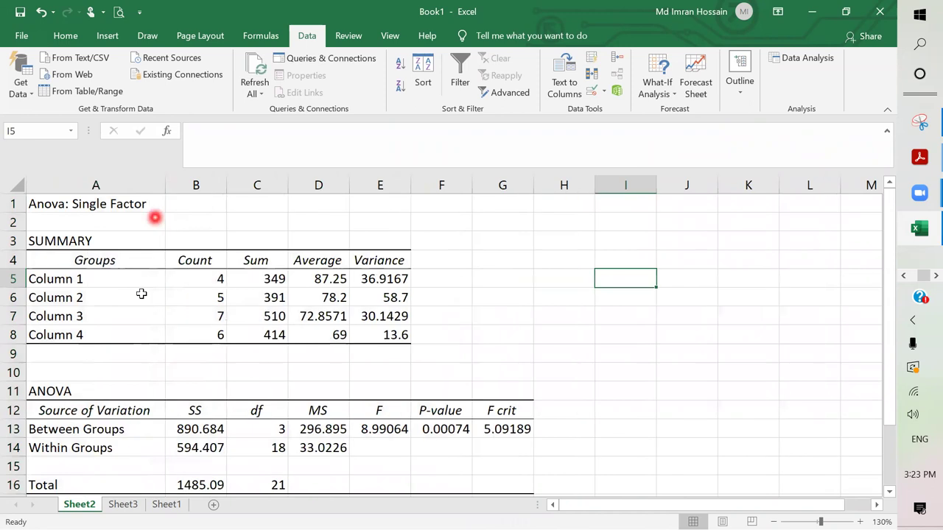
- Examine the SUMMARY table in Sheet3: the airline group names and their counts, sums, averages and variances
click(123, 505)
click(56, 278)
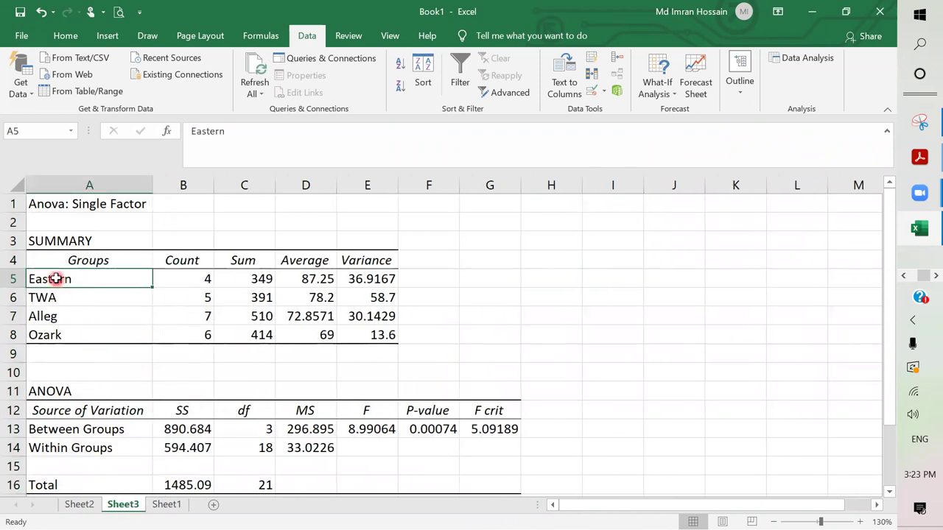
click(54, 296)
click(57, 317)
click(63, 337)
drag(183, 281, 187, 338)
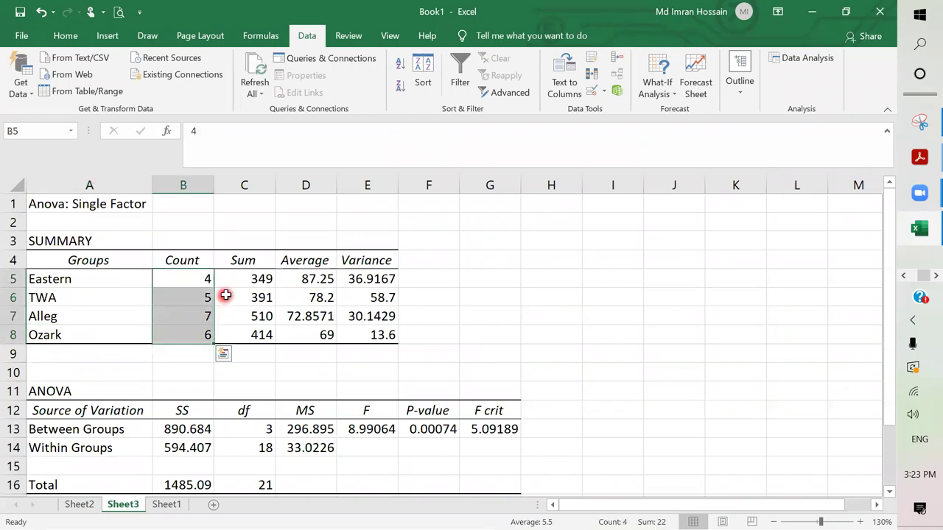
click(247, 277)
click(312, 278)
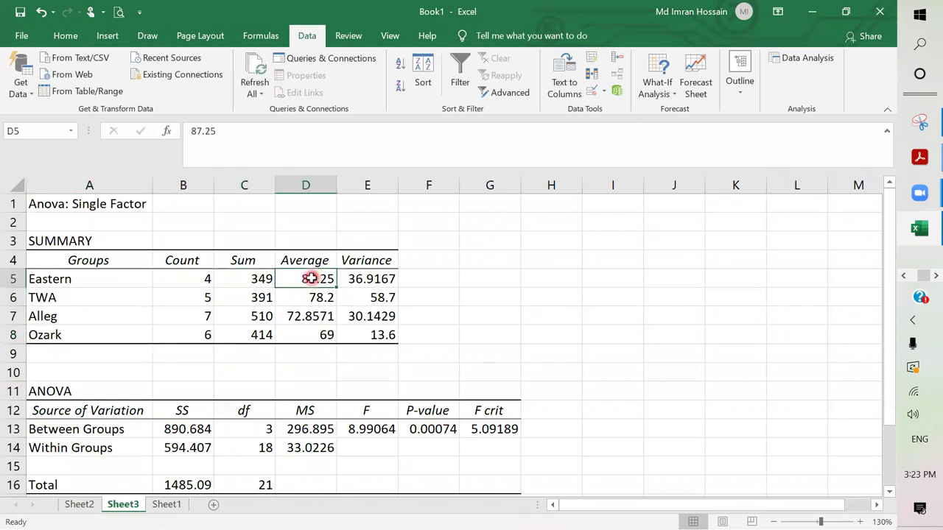
drag(309, 278, 312, 332)
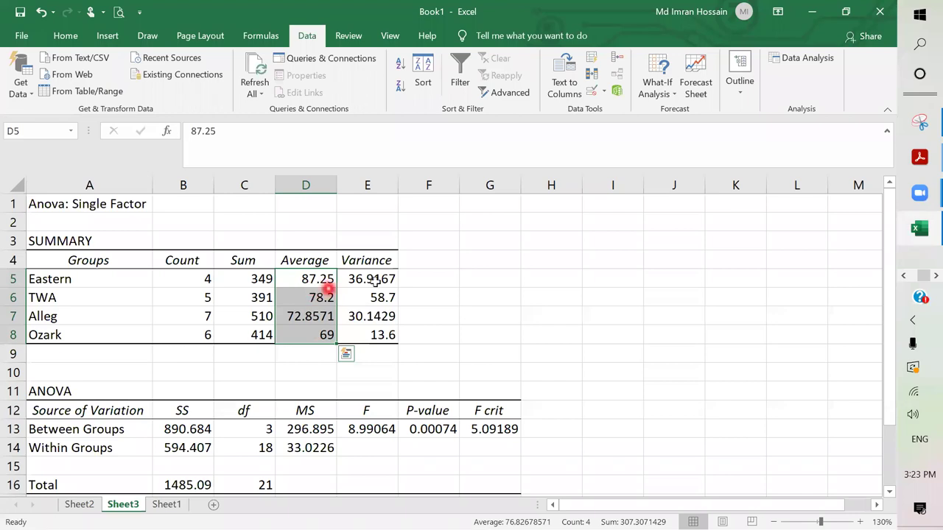
drag(383, 278, 379, 333)
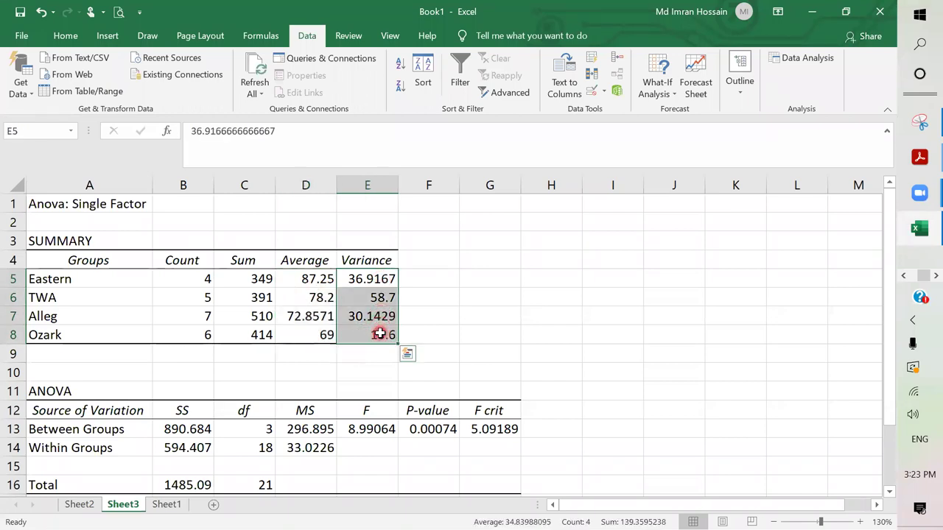
click(104, 354)
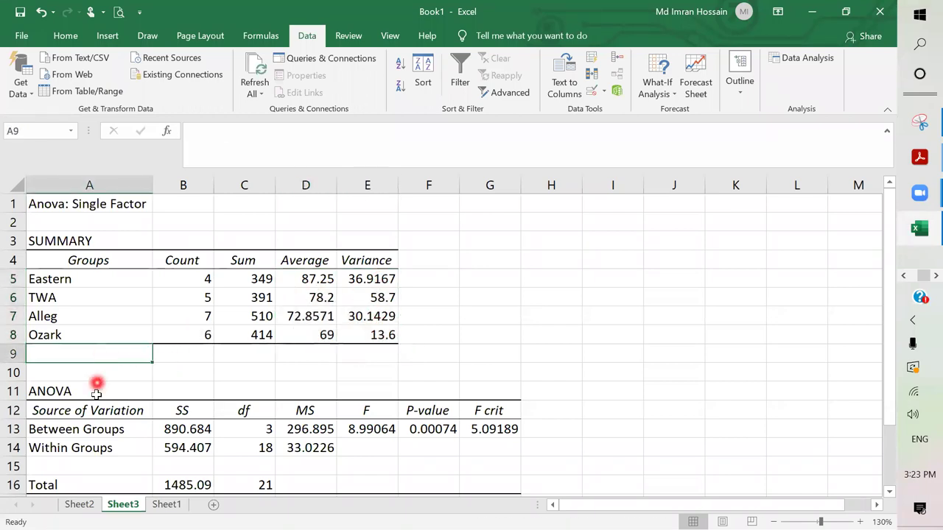
- Change the label in A13 to "Between Groups (or Treatment)" and widen column A to fit it
click(183, 410)
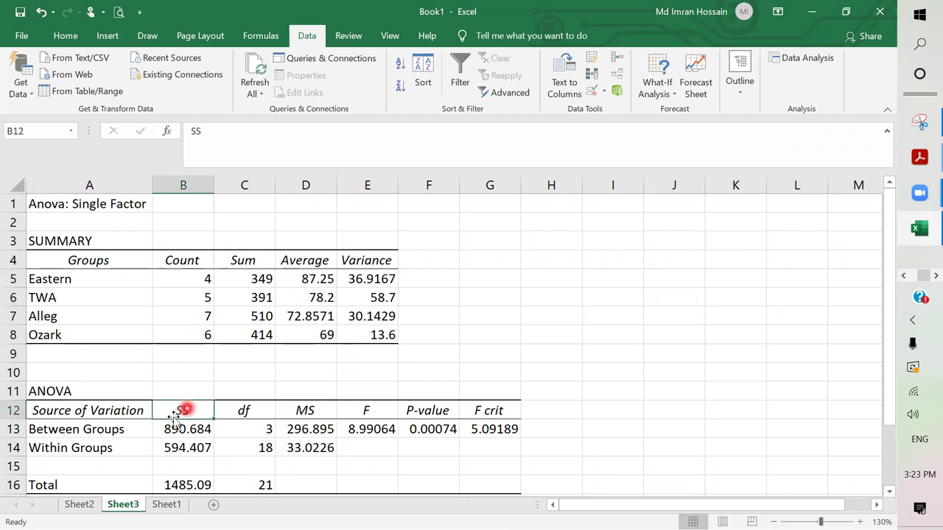
click(76, 428)
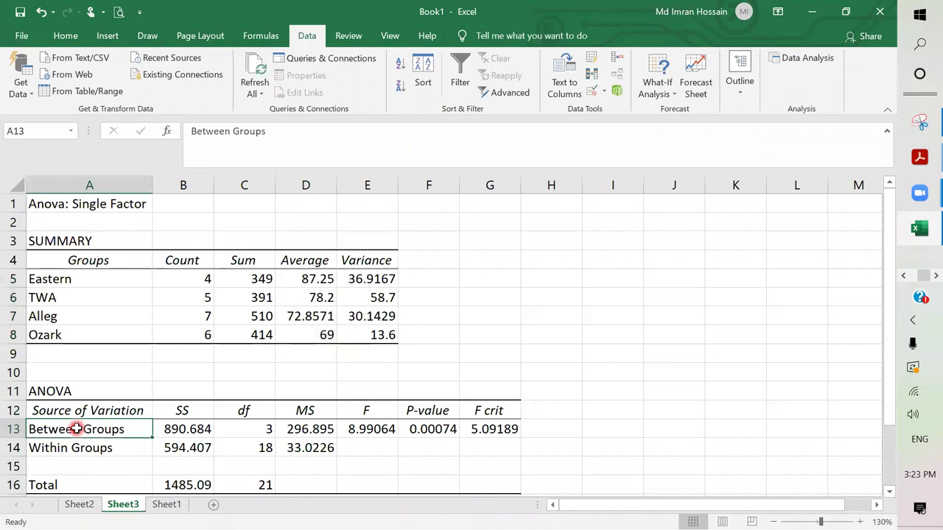
double_click(143, 424)
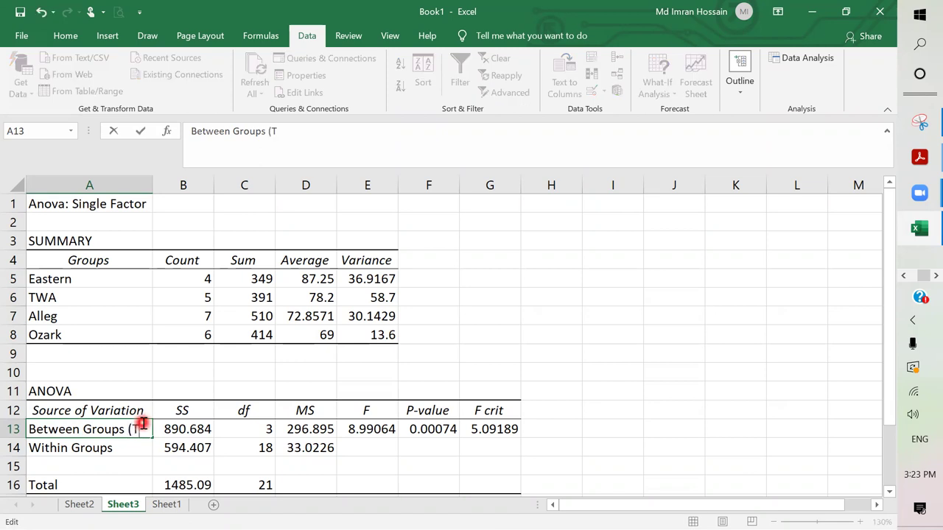
text((or Teatment)
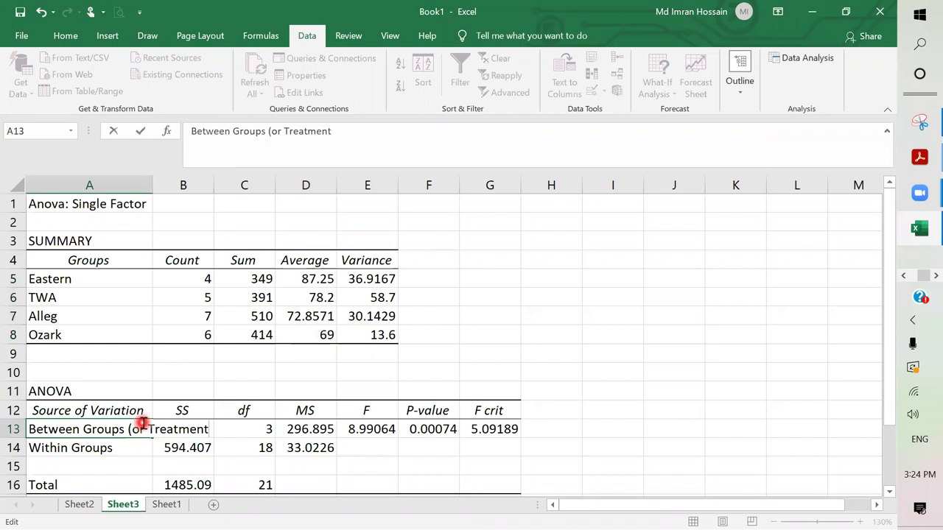
key(Return)
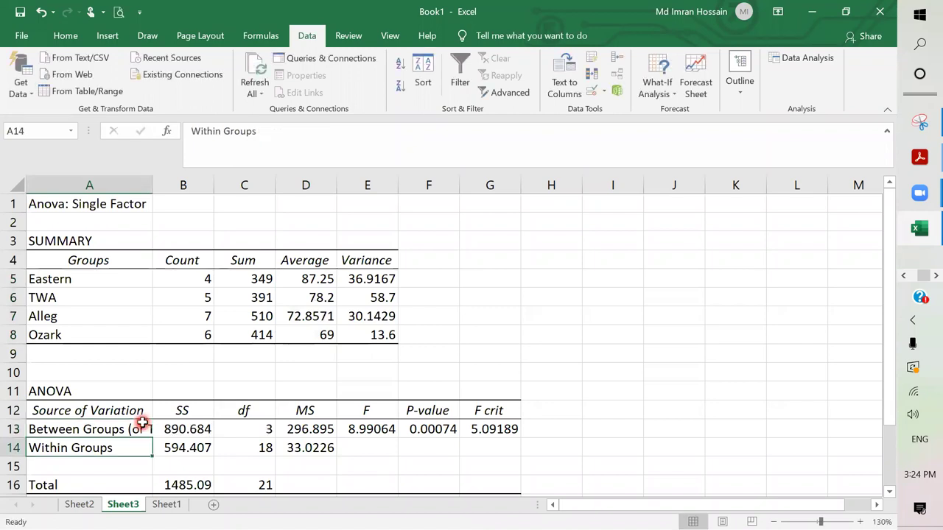
drag(152, 183, 255, 180)
drag(250, 181, 226, 184)
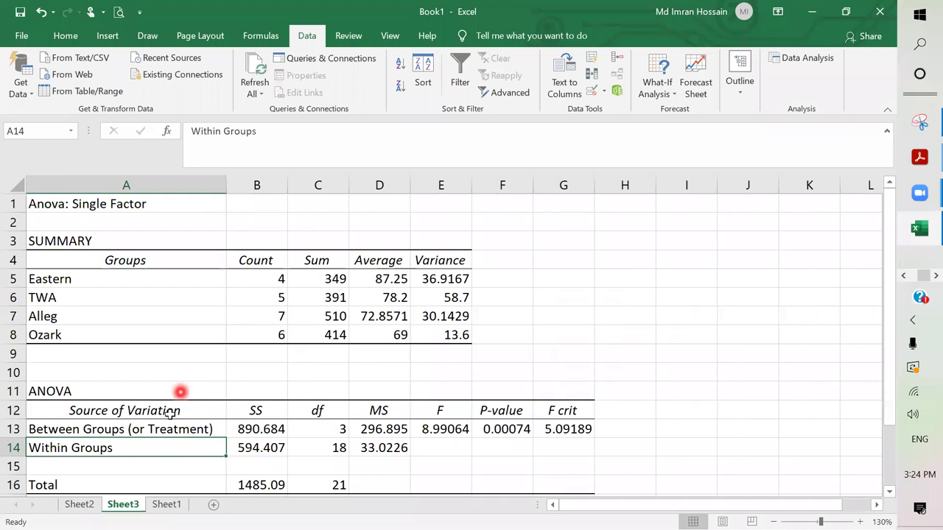
- Change the label in A14 to "Within Groups (or Error)"
double_click(142, 447)
text((or Error)
key(Return)
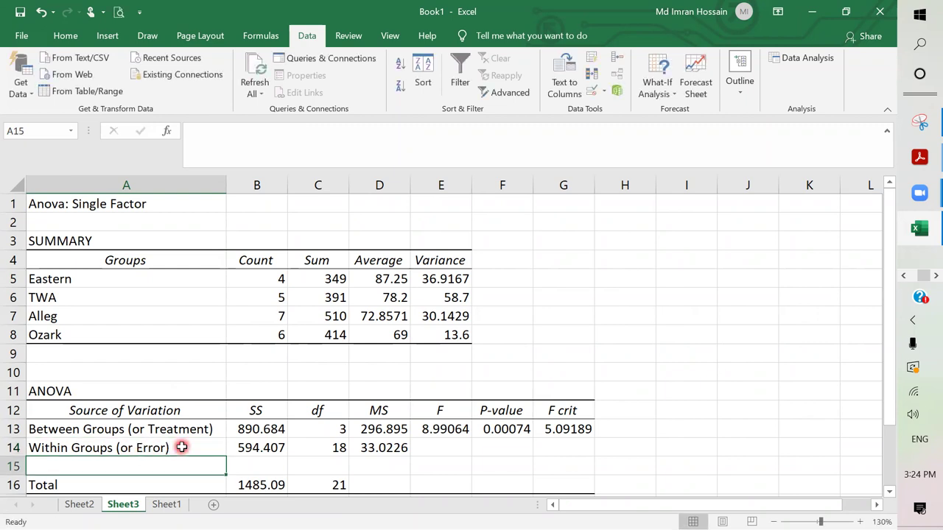
- Delete the empty row 15 above the Total row of the ANOVA table
click(252, 427)
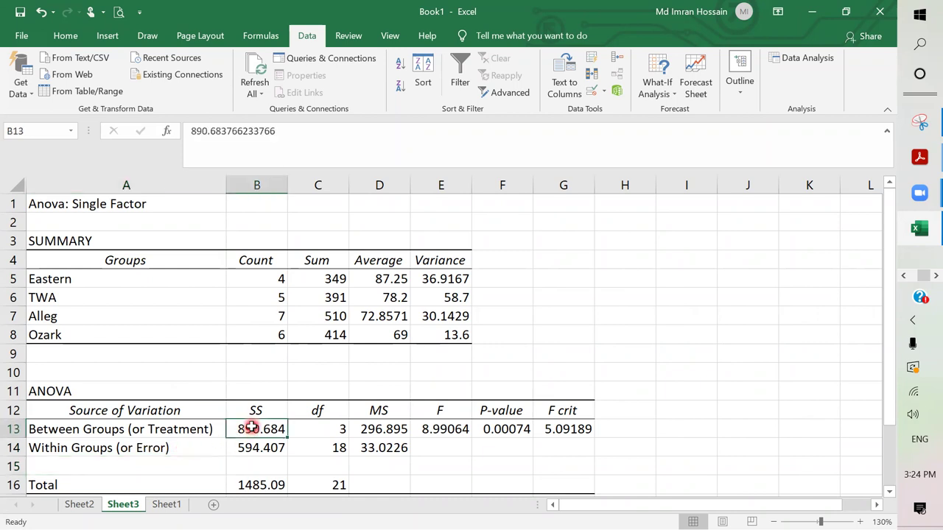
click(243, 449)
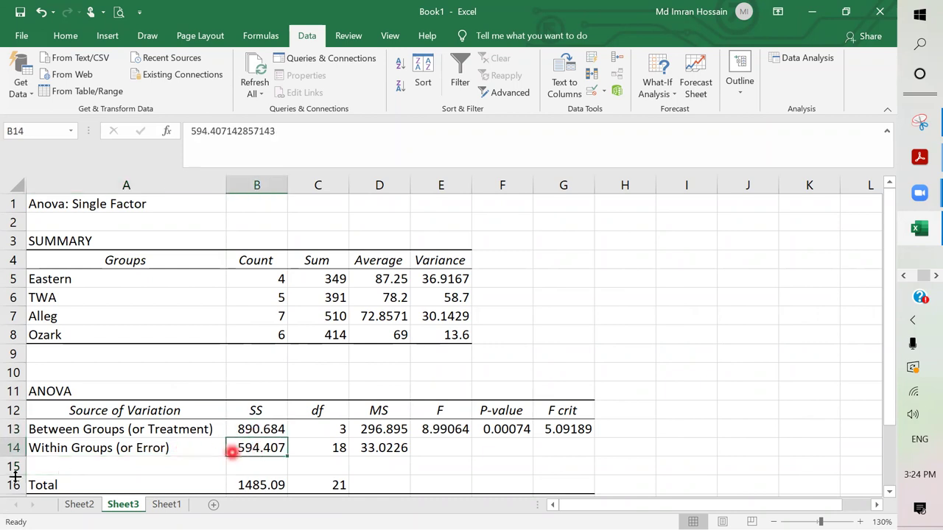
right_click(14, 466)
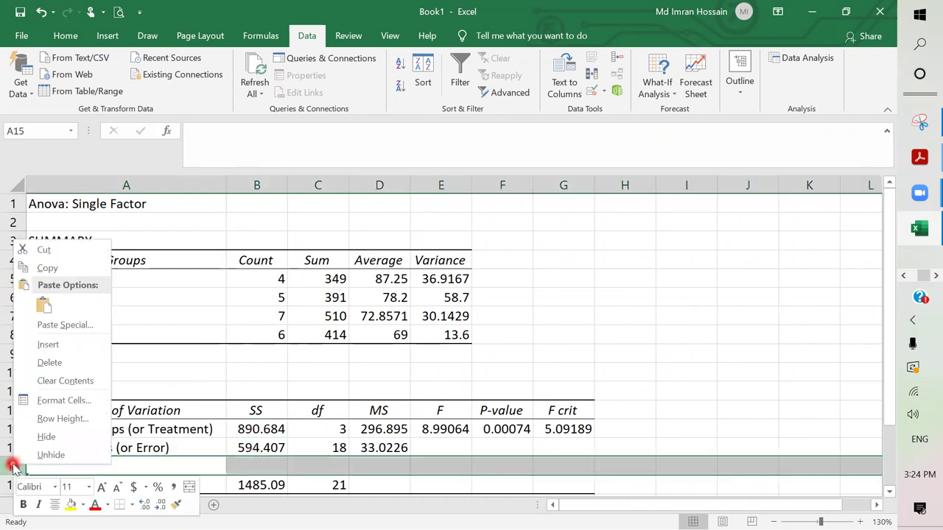
click(46, 362)
click(241, 464)
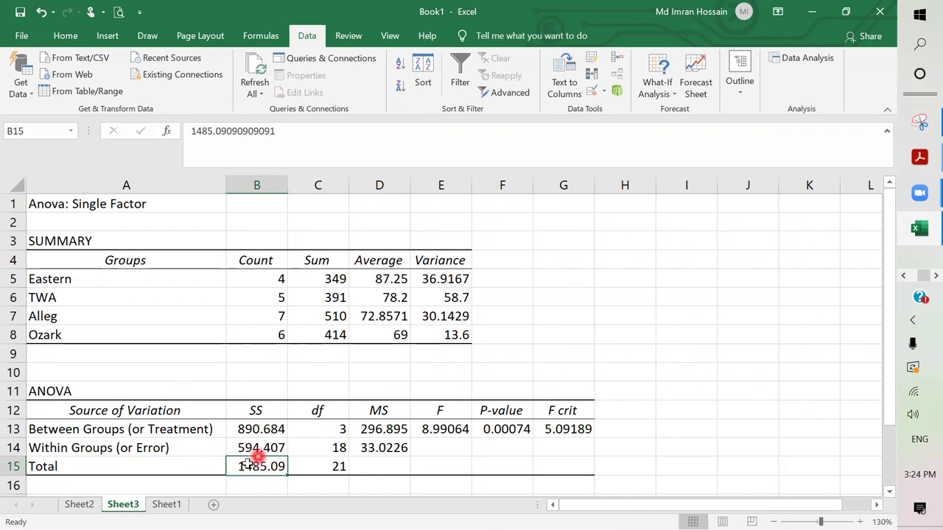
- Delete Sheet2, which holds the ANOVA output without airline names
click(93, 501)
right_click(88, 502)
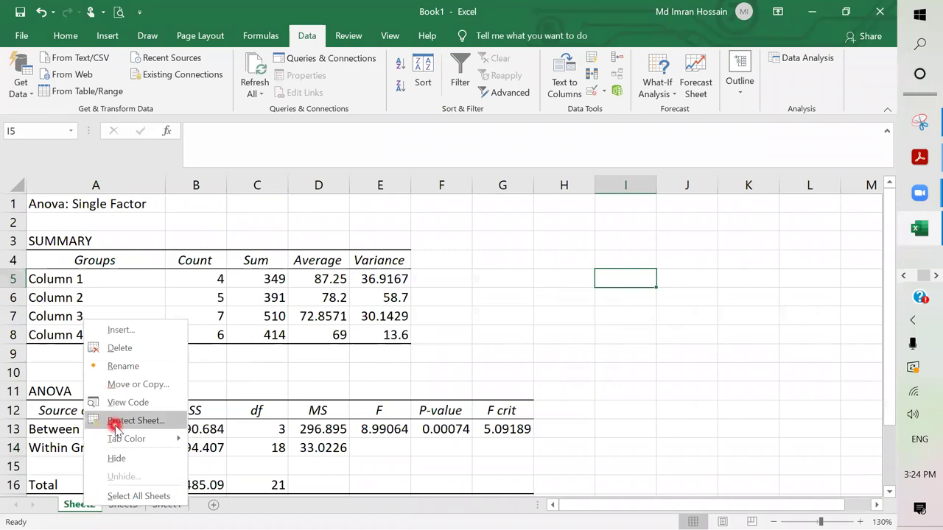
click(121, 349)
click(421, 312)
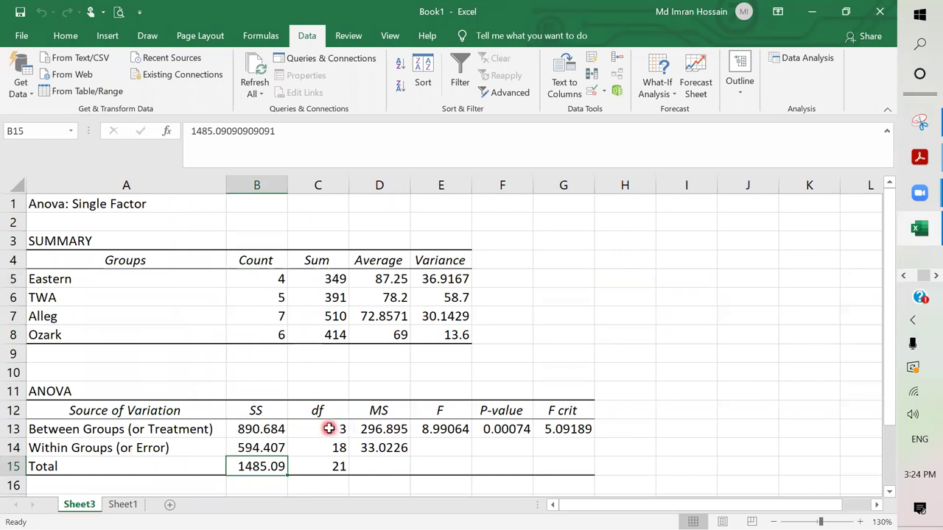
- Examine the ANOVA table's sums of squares, degrees of freedom and mean squares for both sources, and the F statistic
click(329, 428)
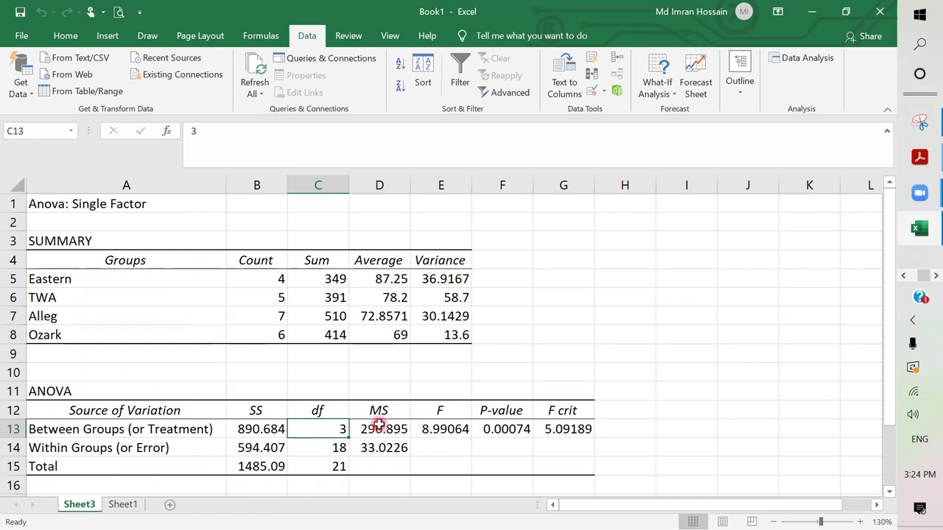
click(260, 429)
click(335, 431)
click(377, 430)
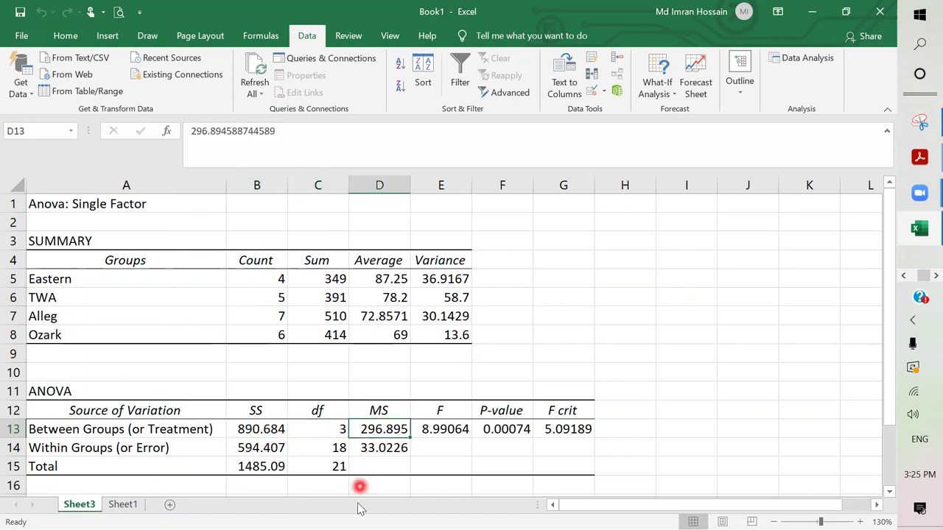
click(265, 447)
click(332, 446)
click(374, 447)
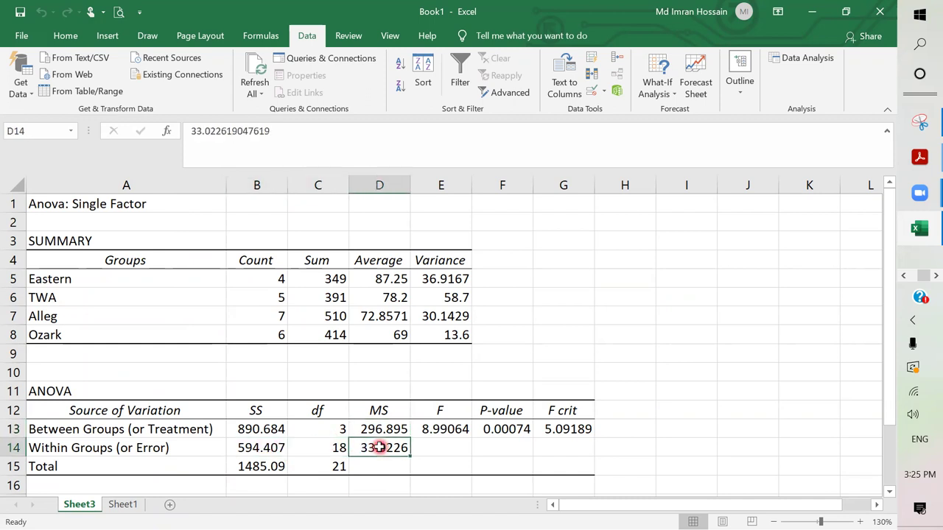
click(442, 429)
click(384, 429)
click(396, 449)
click(420, 431)
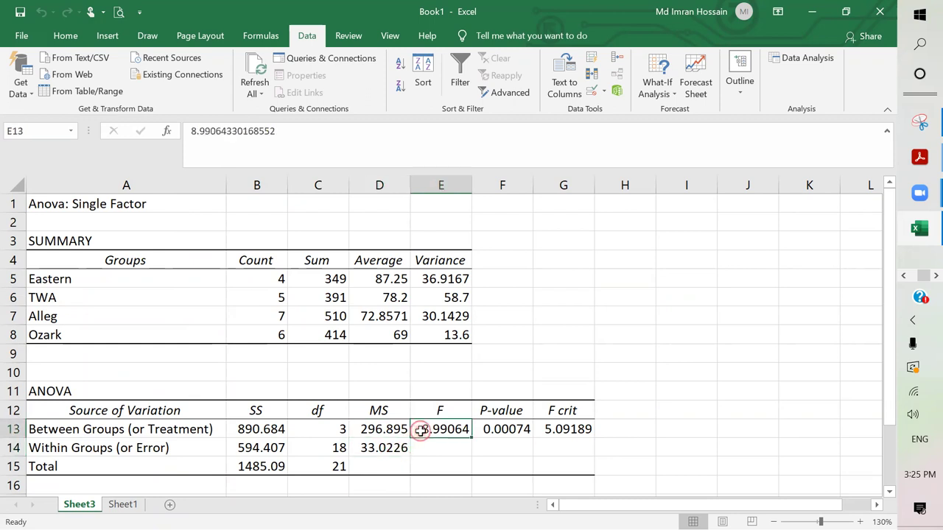
- Examine the P-value and the critical F value for the between-groups source in the ANOVA table
click(504, 431)
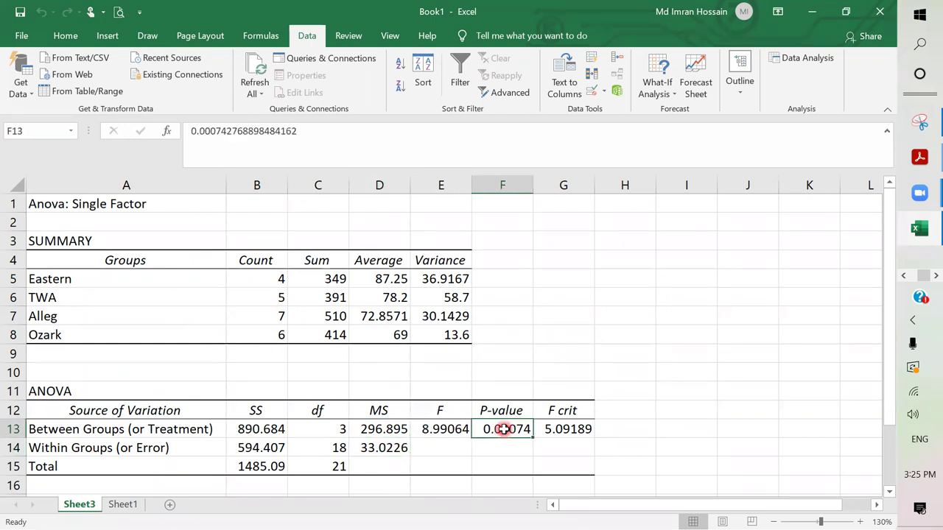
click(507, 432)
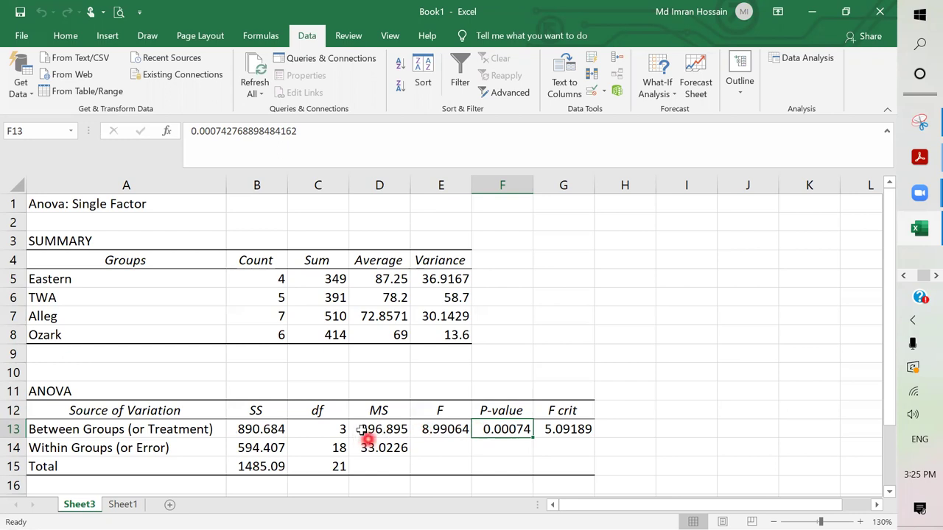
click(560, 429)
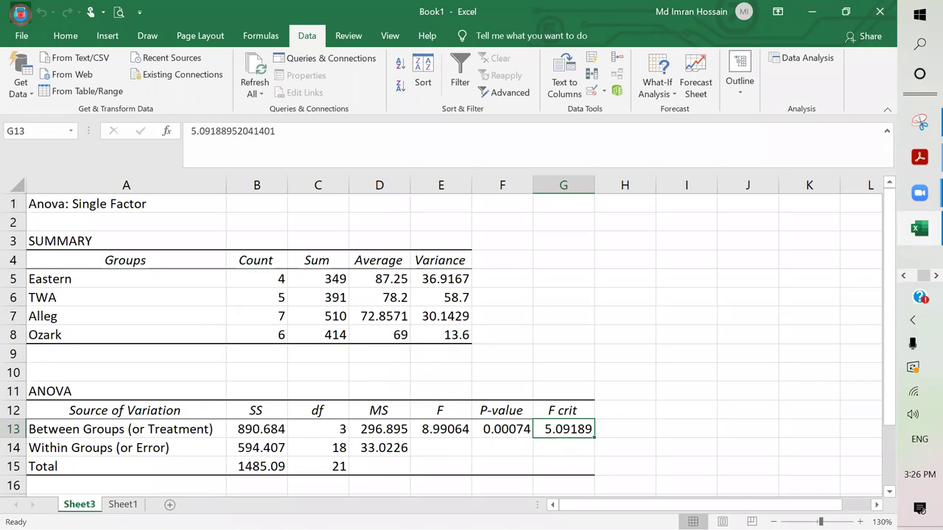
- Save the workbook as "Ch 12 ANOVA one way demonstration" in the personal OneDrive Documents folder
click(20, 11)
text(C)
key(BackSpace)
text(Ch)
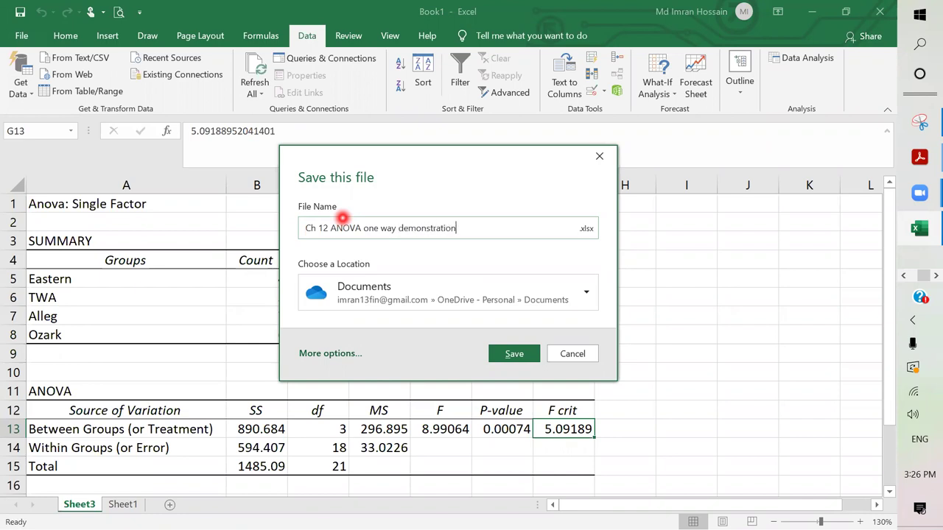
click(506, 354)
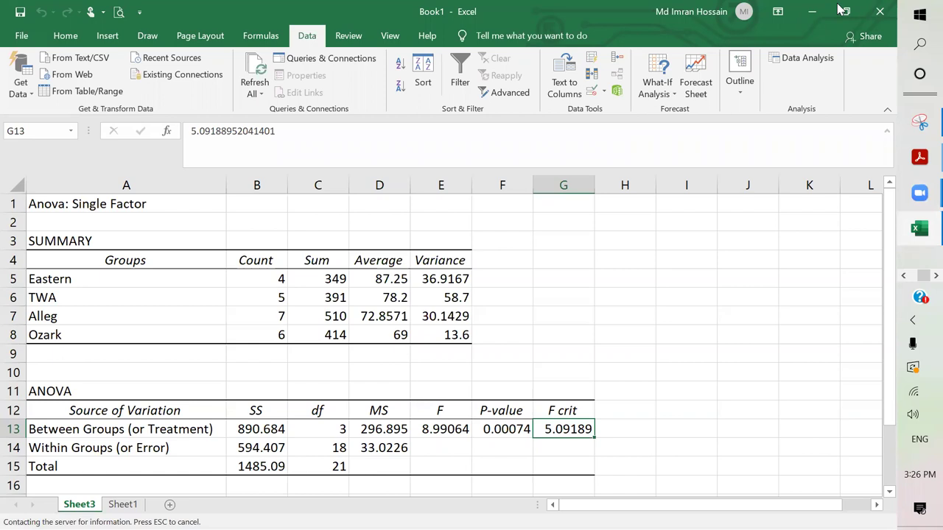
- Switch to the Chapter 12 ANOVA presentation in PowerPoint and go to slide 27, titled "Excel"
click(909, 277)
mouse_move(919, 228)
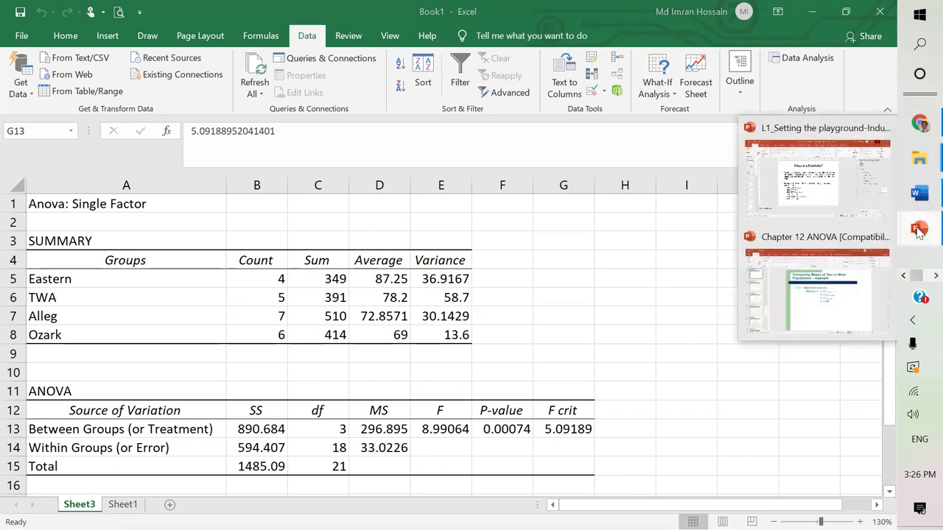
click(838, 277)
scroll(644, 300, down, 1)
scroll(644, 298, down, 8)
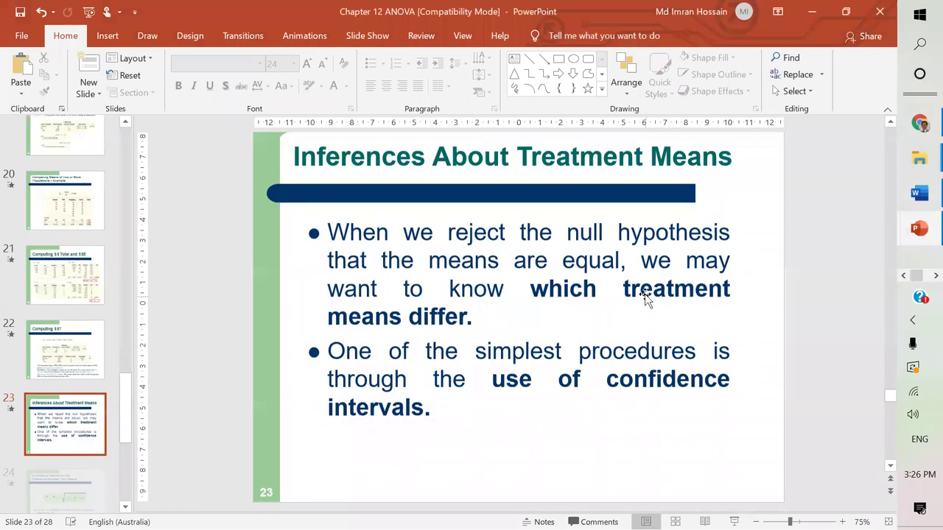
scroll(645, 295, down, 1)
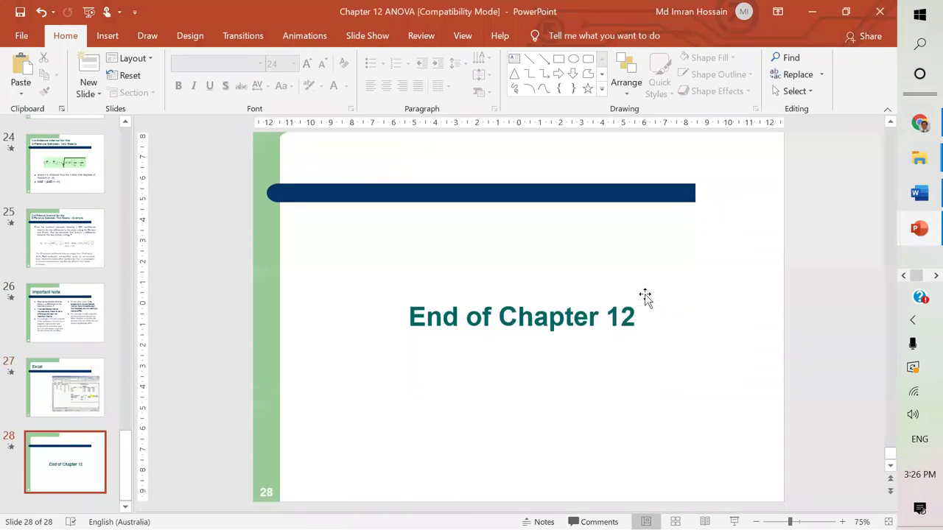
scroll(646, 296, up, 1)
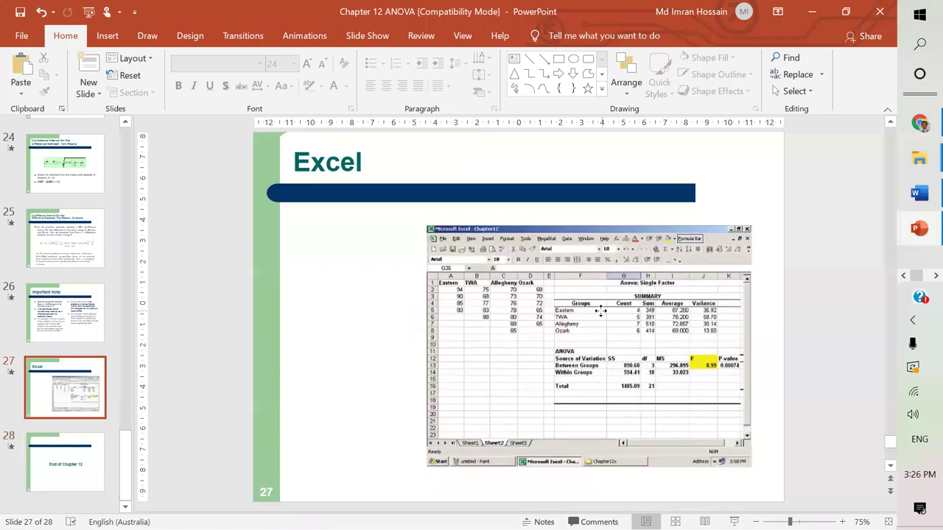
- Move the Excel screenshot on slide 27 left so that it sits roughly centred on the slide
click(549, 305)
drag(550, 304, 519, 304)
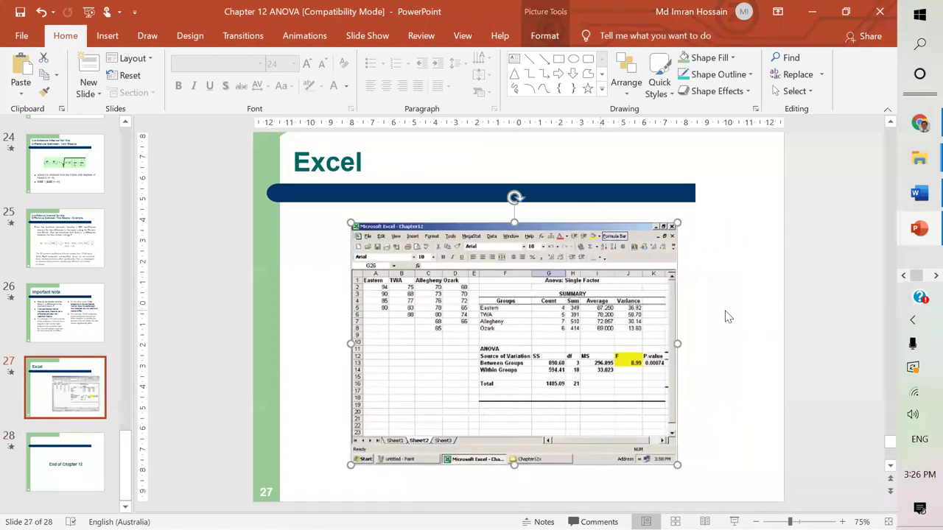
click(766, 283)
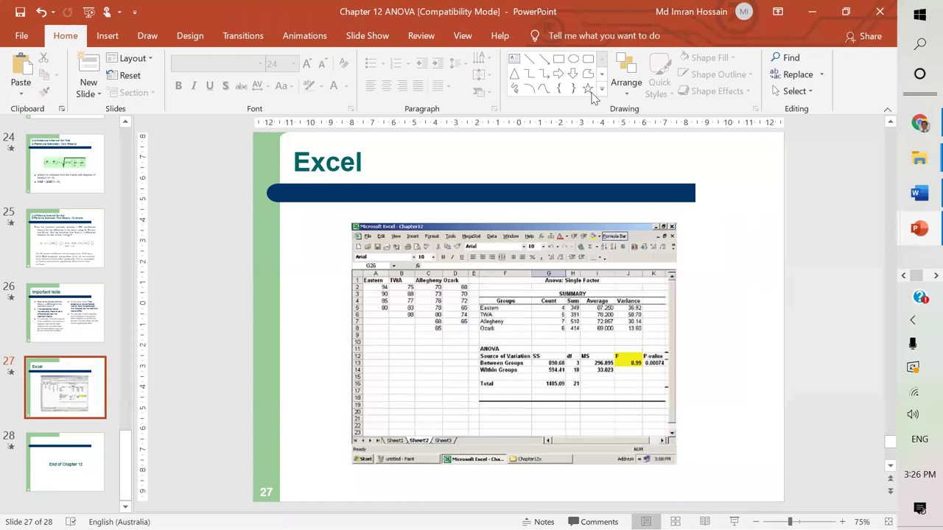